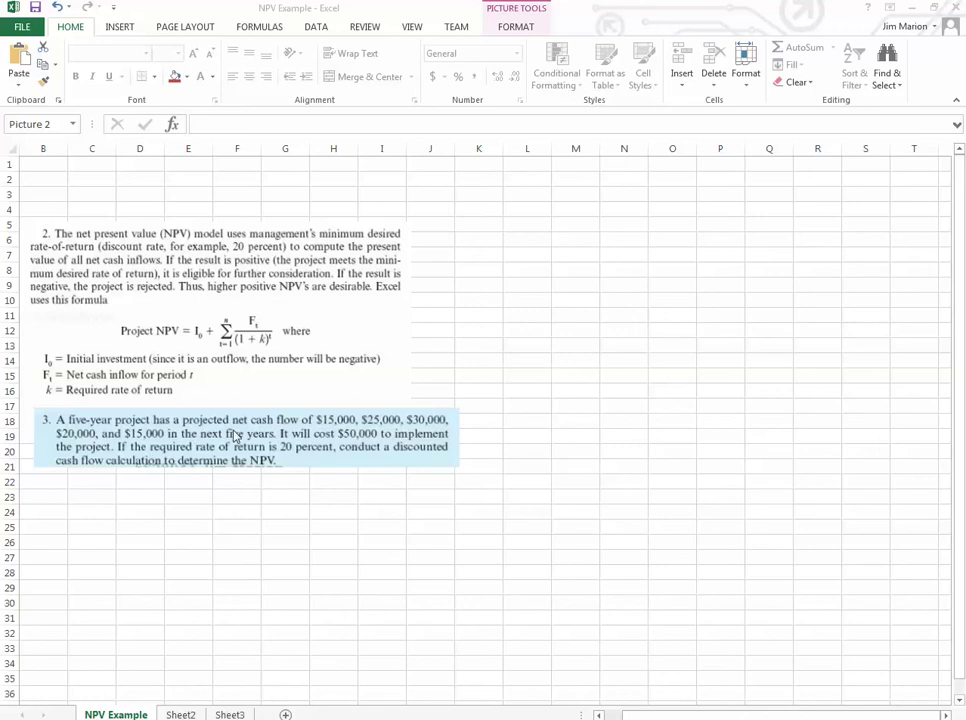
# Step: Enter the period numbers 1, 2, 3, 4 and 5 across L9:P9
pyautogui.click(537, 285)
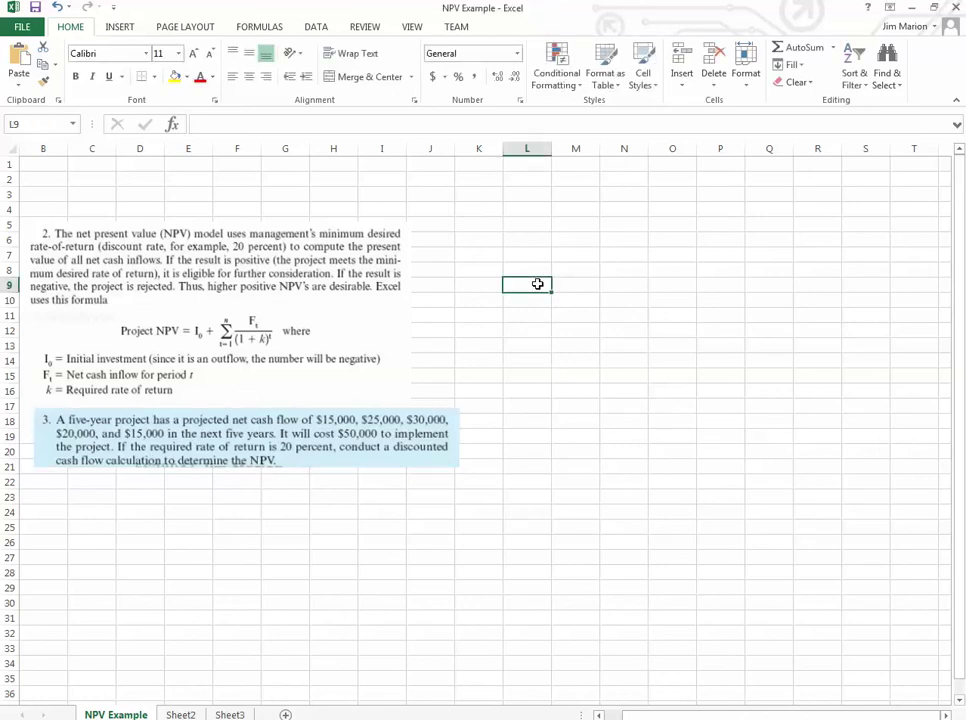
pyautogui.write('1')
pyautogui.click(587, 287)
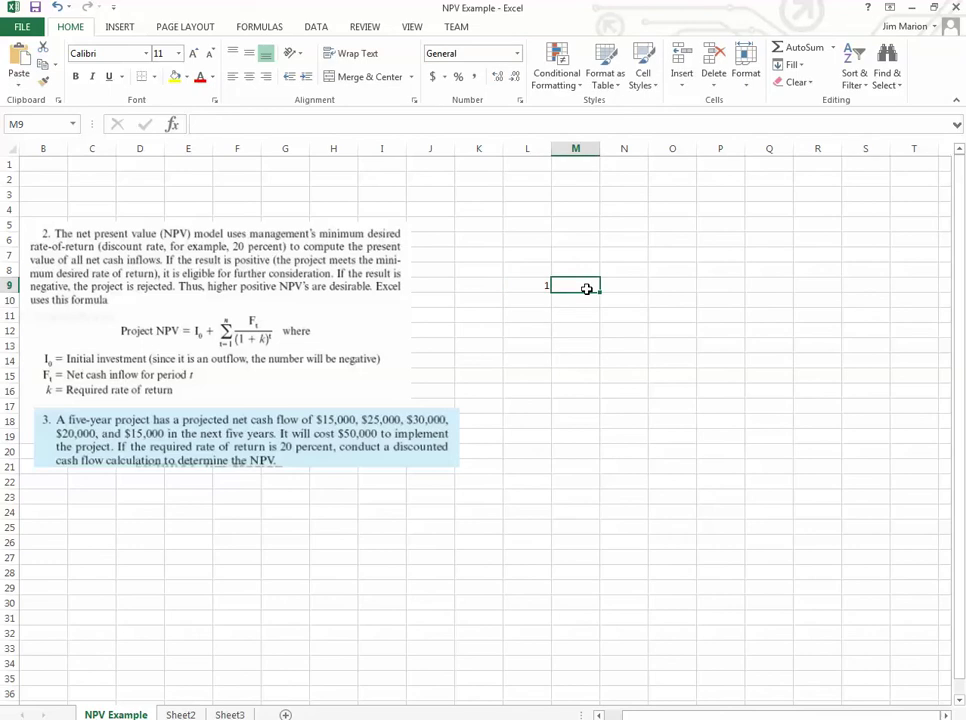
pyautogui.write('2')
pyautogui.click(632, 287)
pyautogui.write('3')
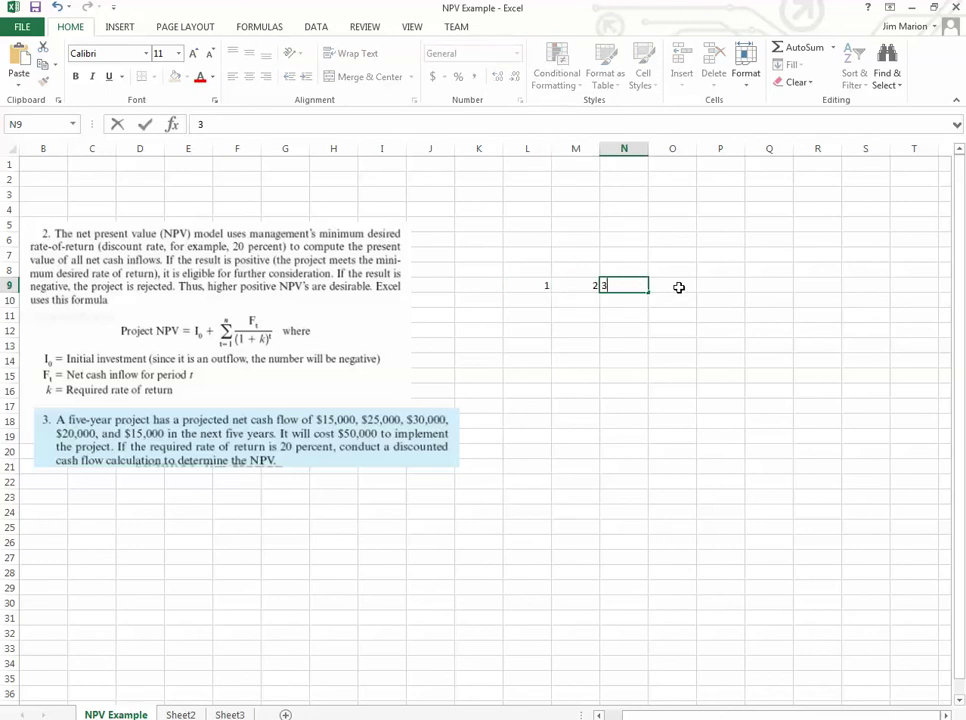
pyautogui.click(681, 287)
pyautogui.write('4')
pyautogui.click(724, 287)
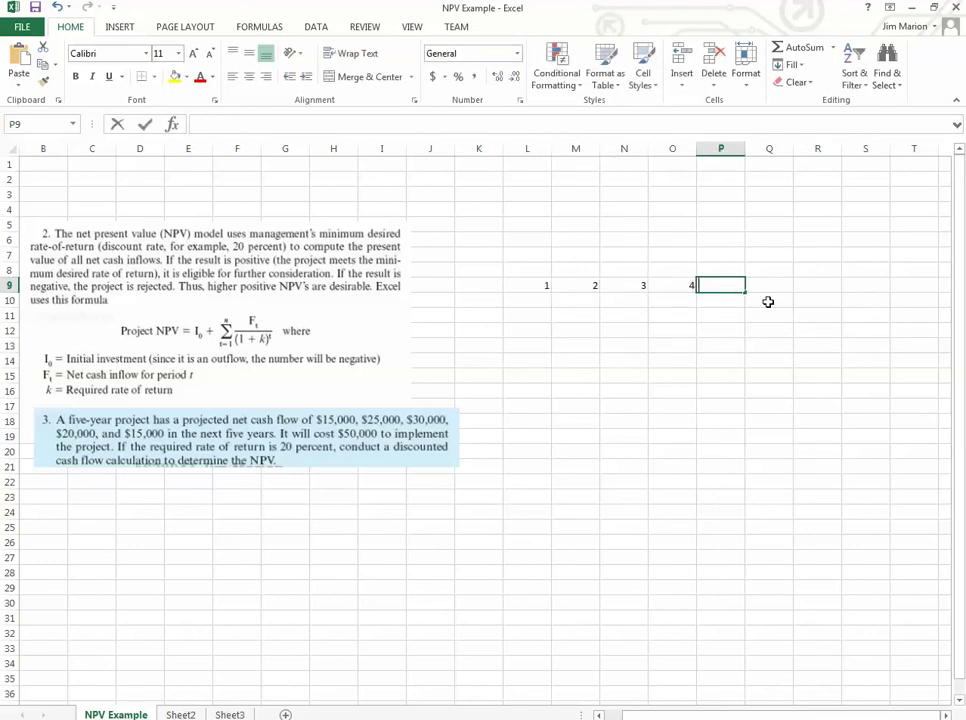
pyautogui.write('5')
pyautogui.click(806, 312)
# Step: Centre the contents of columns L through P
pyautogui.moveTo(530, 284); pyautogui.dragTo(735, 287)
pyautogui.moveTo(527, 148); pyautogui.dragTo(694, 152)
pyautogui.click(248, 78)
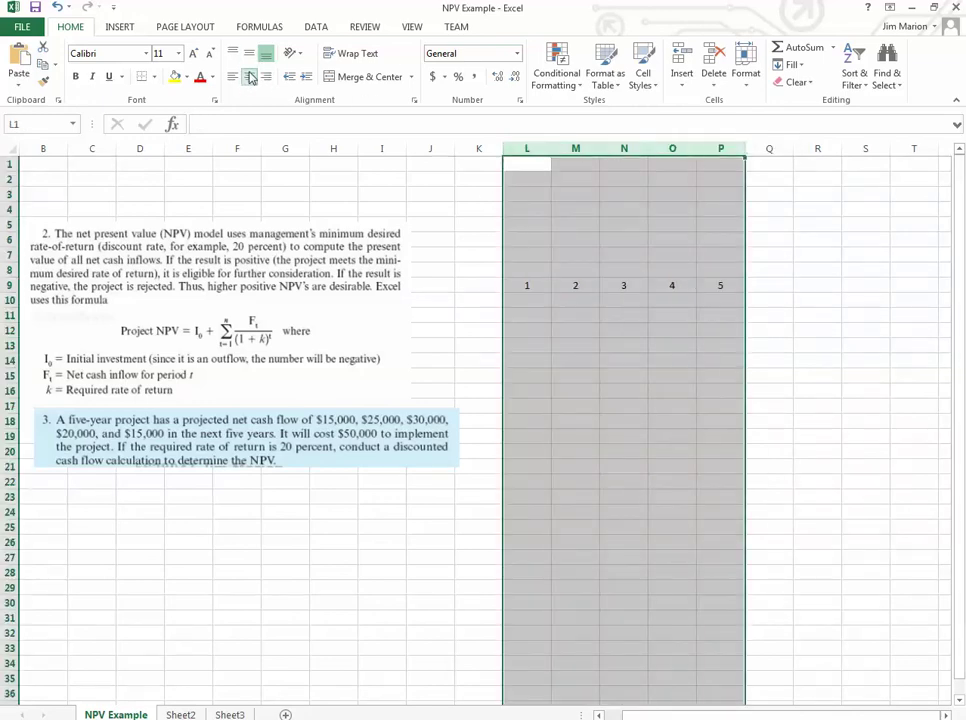
pyautogui.click(806, 333)
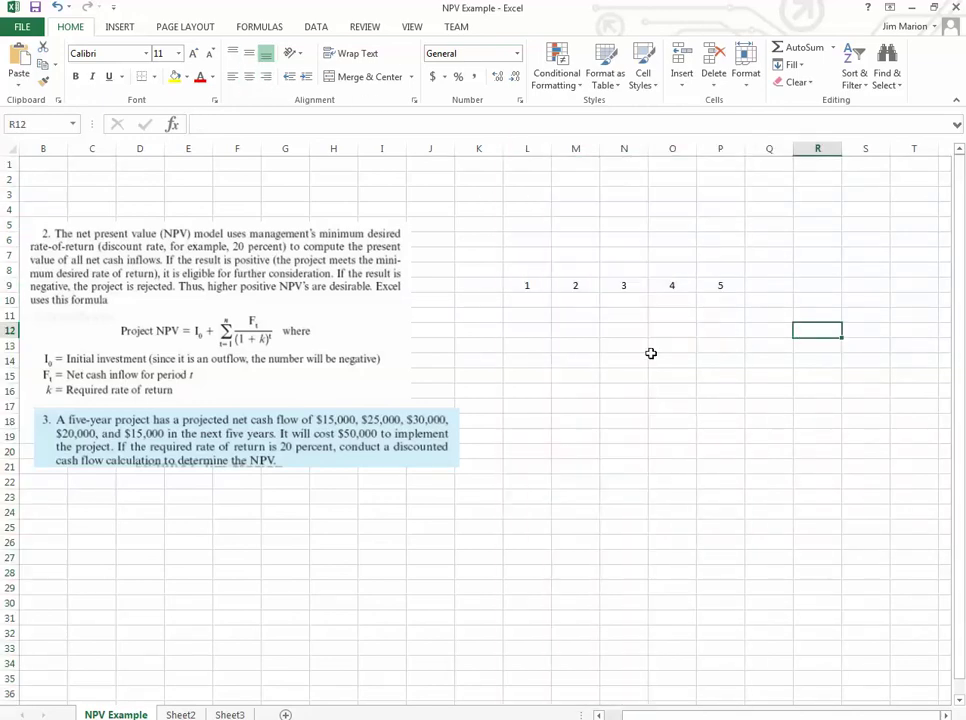
# Step: Enter cash flows 15000, 25000, 30000, 20000 and 15000 in L10:P10
pyautogui.click(541, 301)
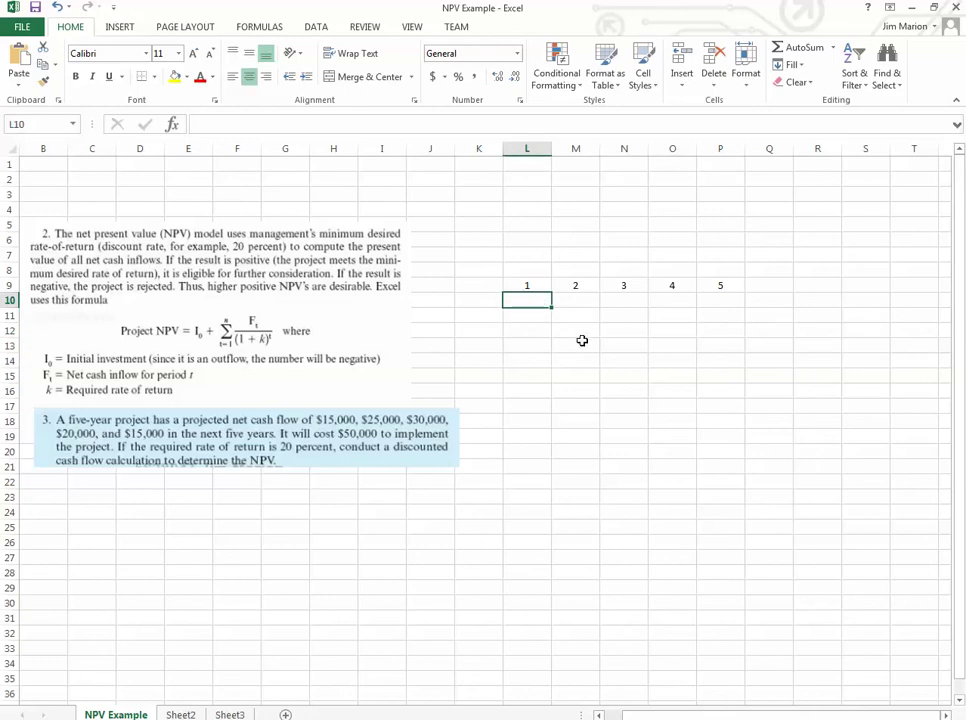
pyautogui.write('15000')
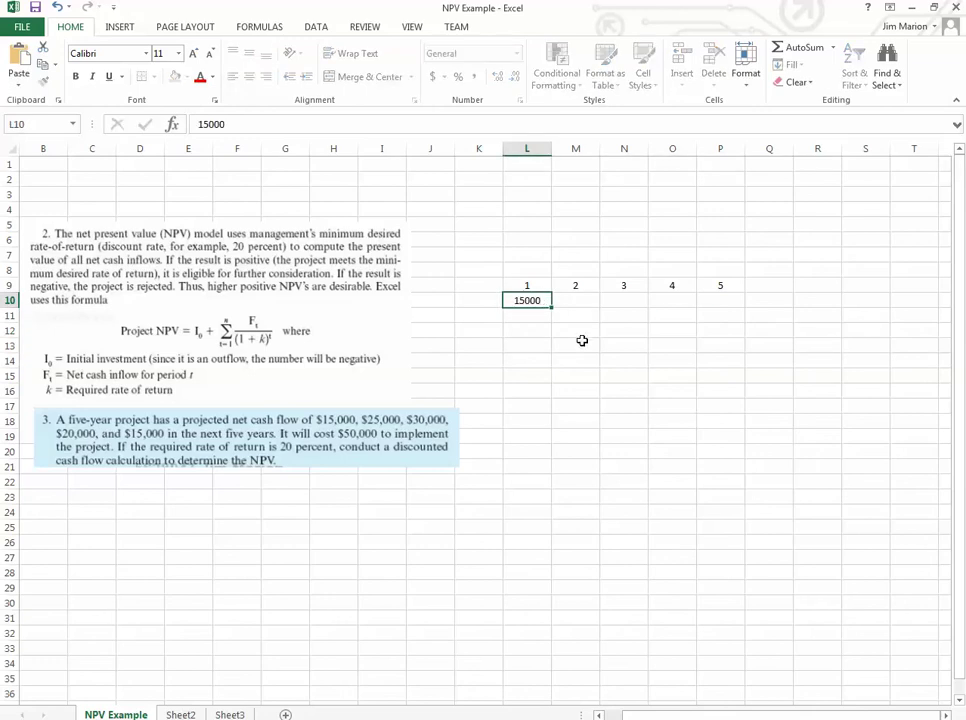
pyautogui.press('Tab')
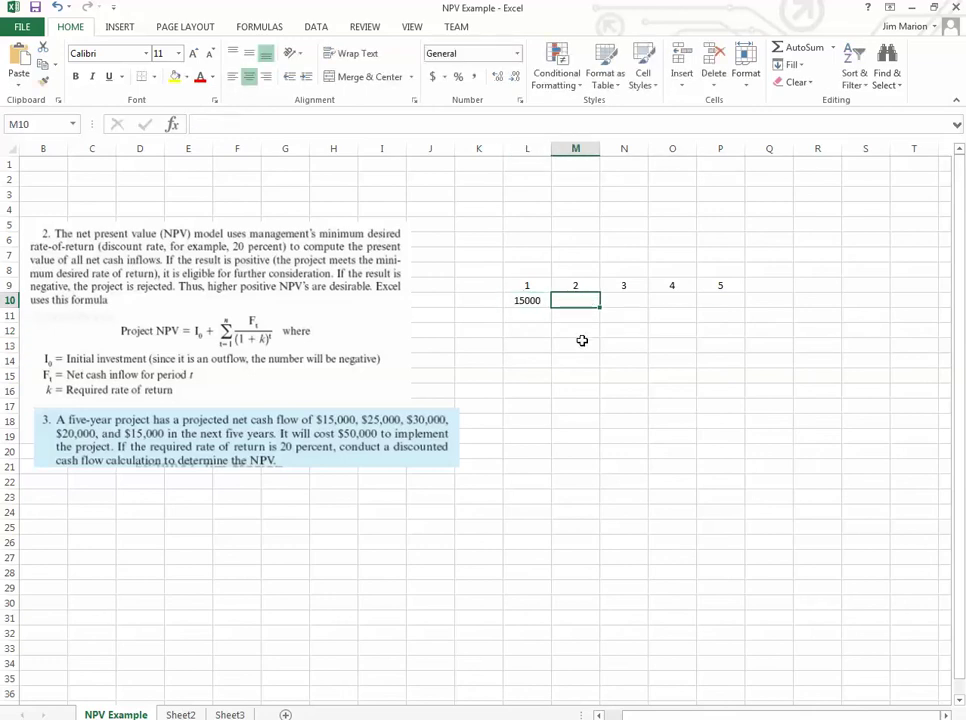
pyautogui.write('25000')
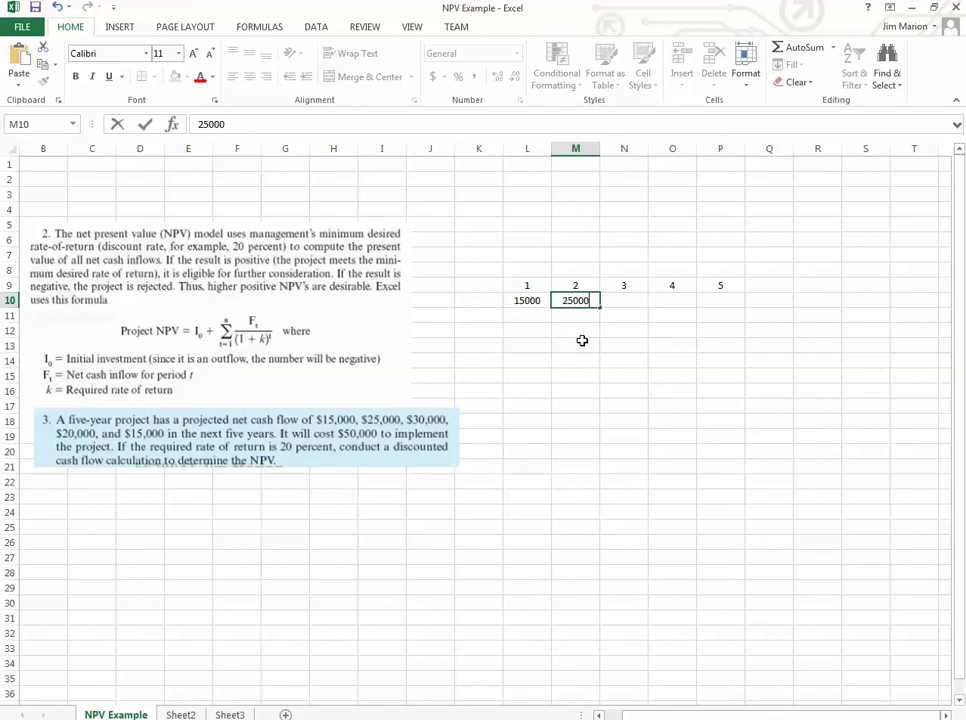
pyautogui.press('Tab')
pyautogui.write('300')
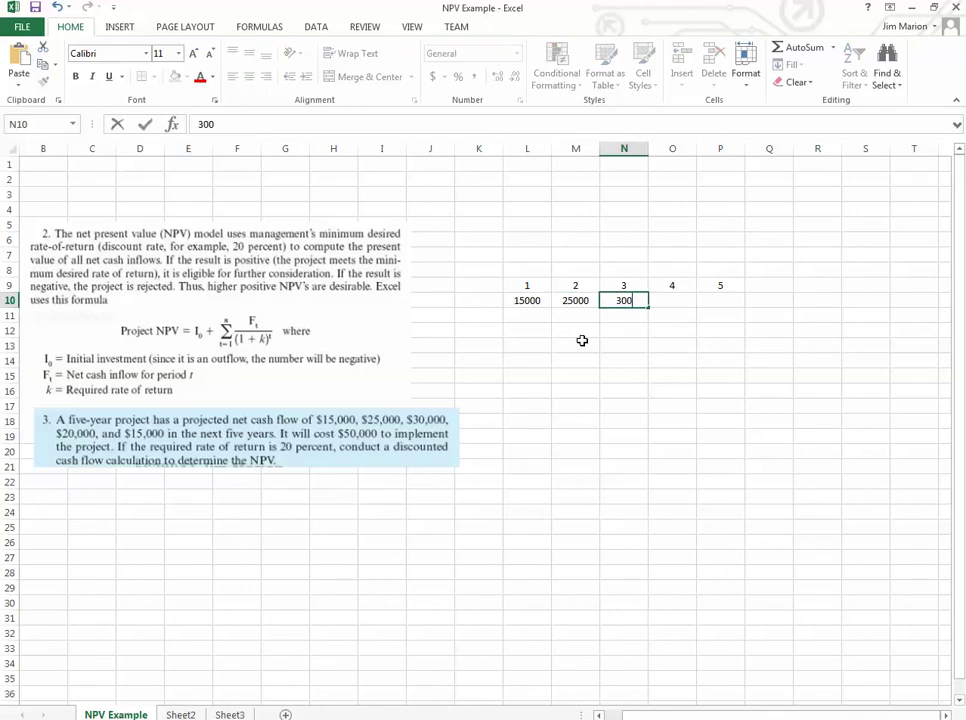
pyautogui.write('00')
pyautogui.press('Tab')
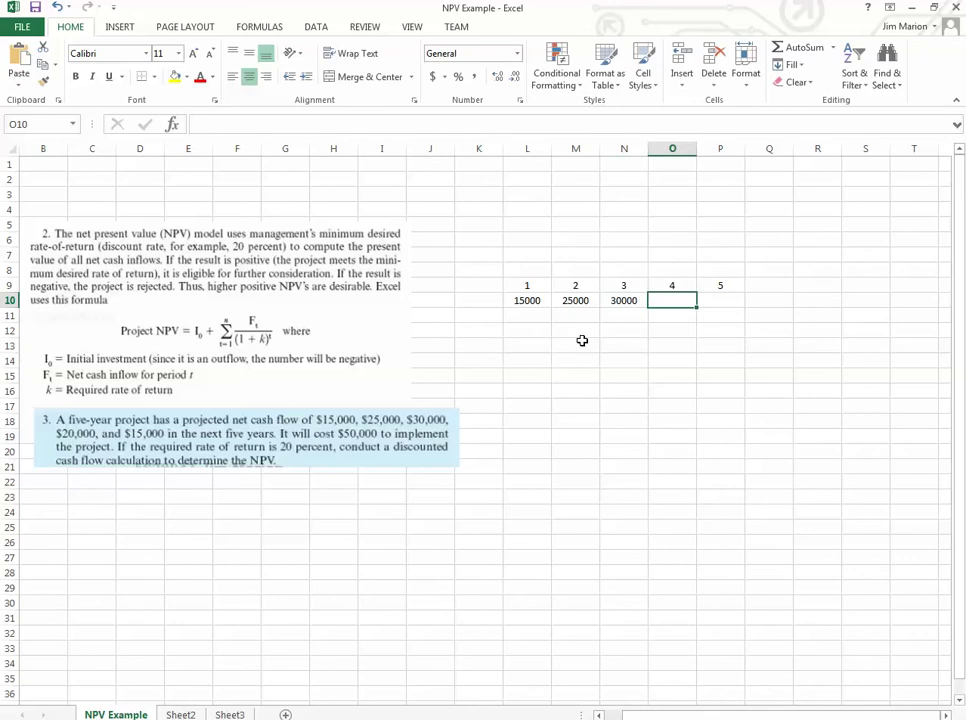
pyautogui.write('20000')
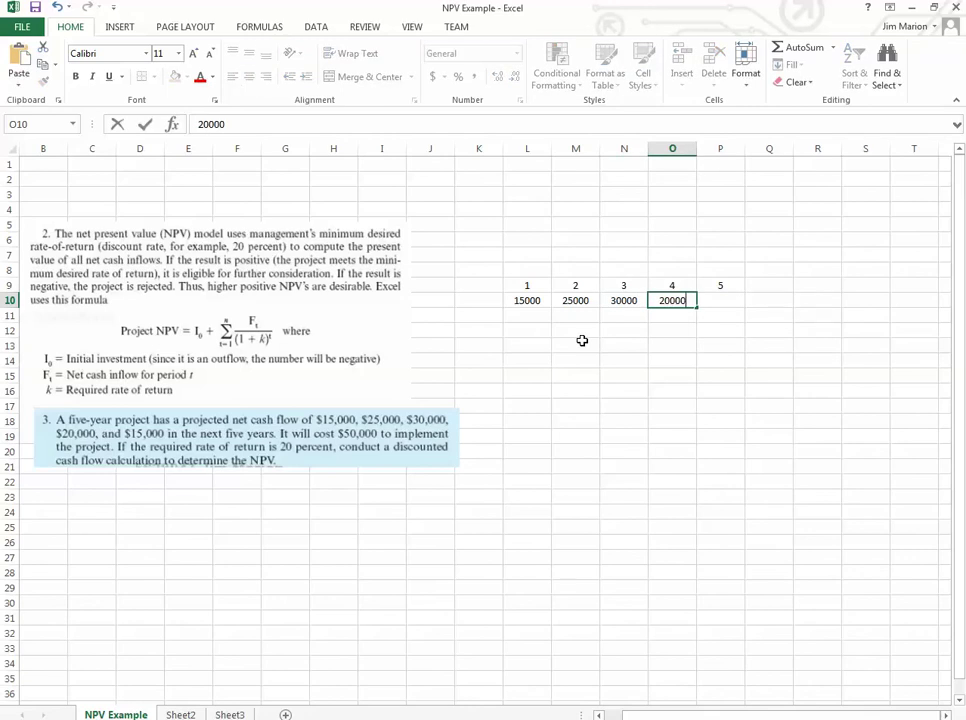
pyautogui.press('Tab')
pyautogui.write('1')
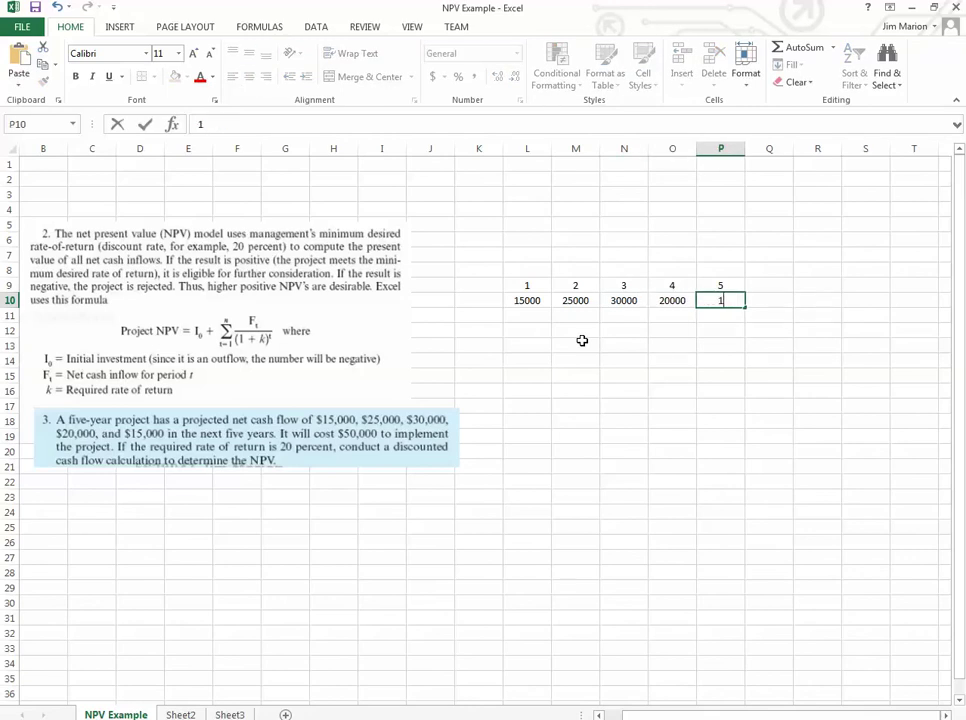
pyautogui.write('5000')
pyautogui.click(582, 338)
pyautogui.click(535, 317)
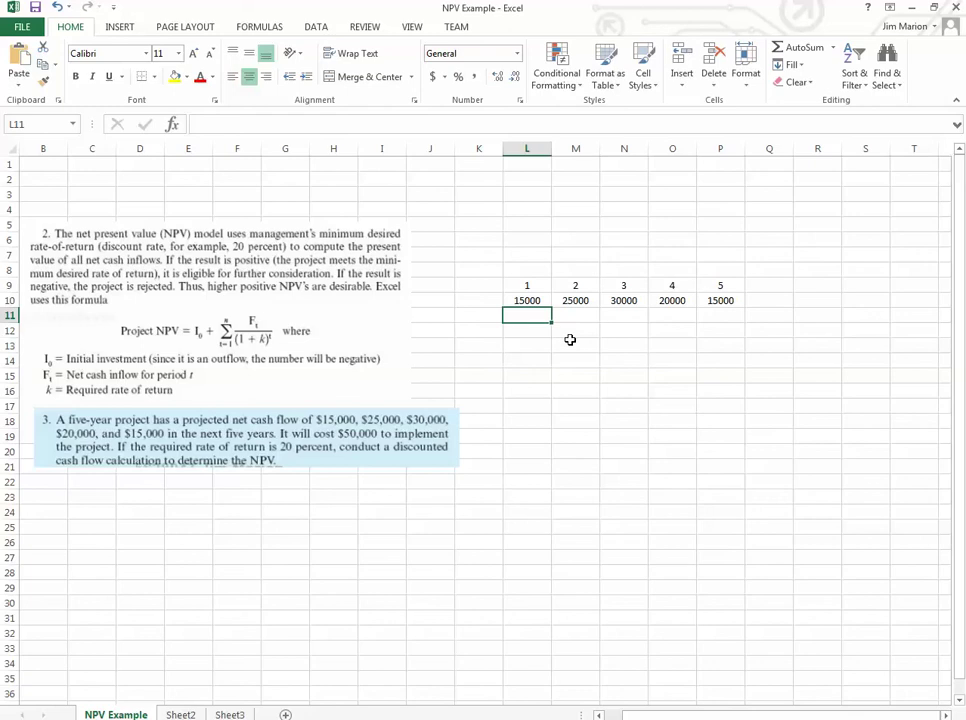
# Step: Enter discount factors =(1.2), =(1.2)^2 and =(1.2)^3 in L11:N11
pyautogui.write('=(')
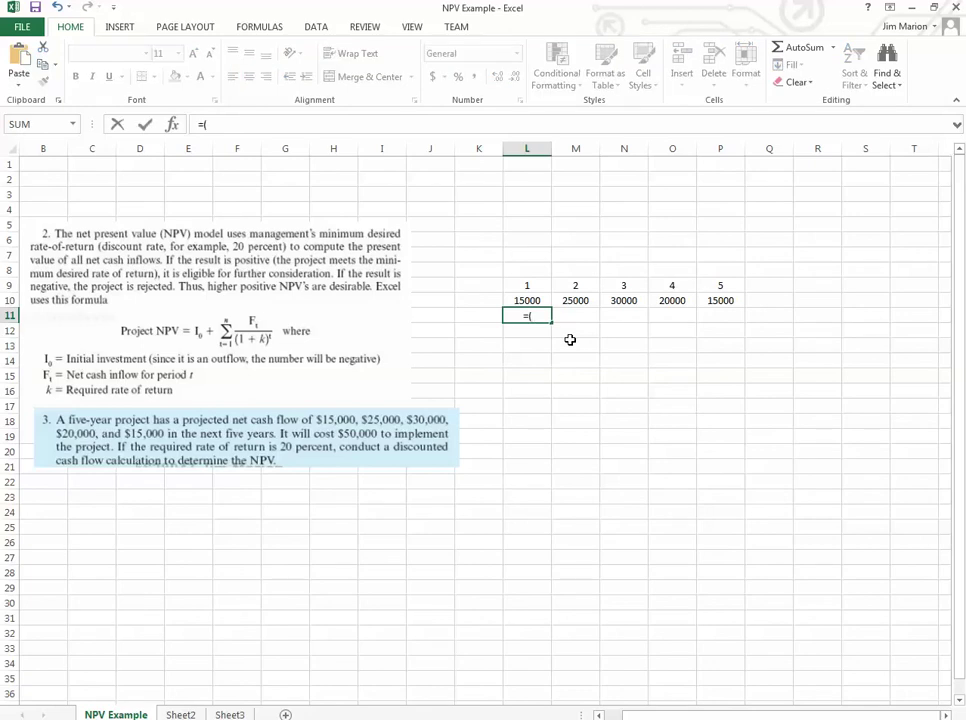
pyautogui.write('1.2)')
pyautogui.press('Tab')
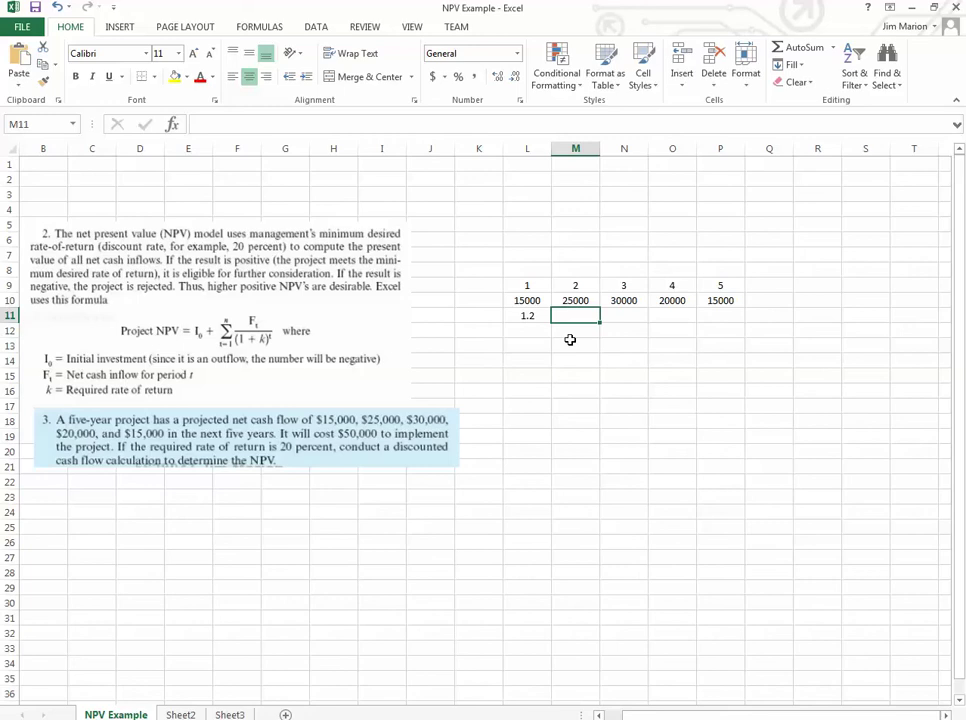
pyautogui.write('=(1.')
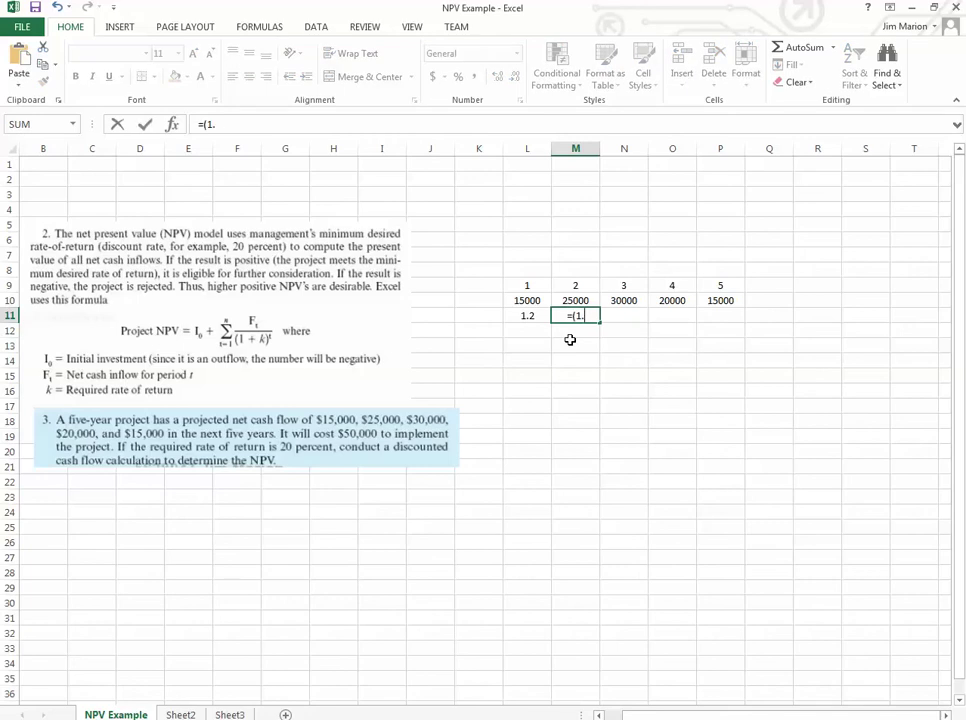
pyautogui.write('2)^')
pyautogui.write('2')
pyautogui.click(631, 320)
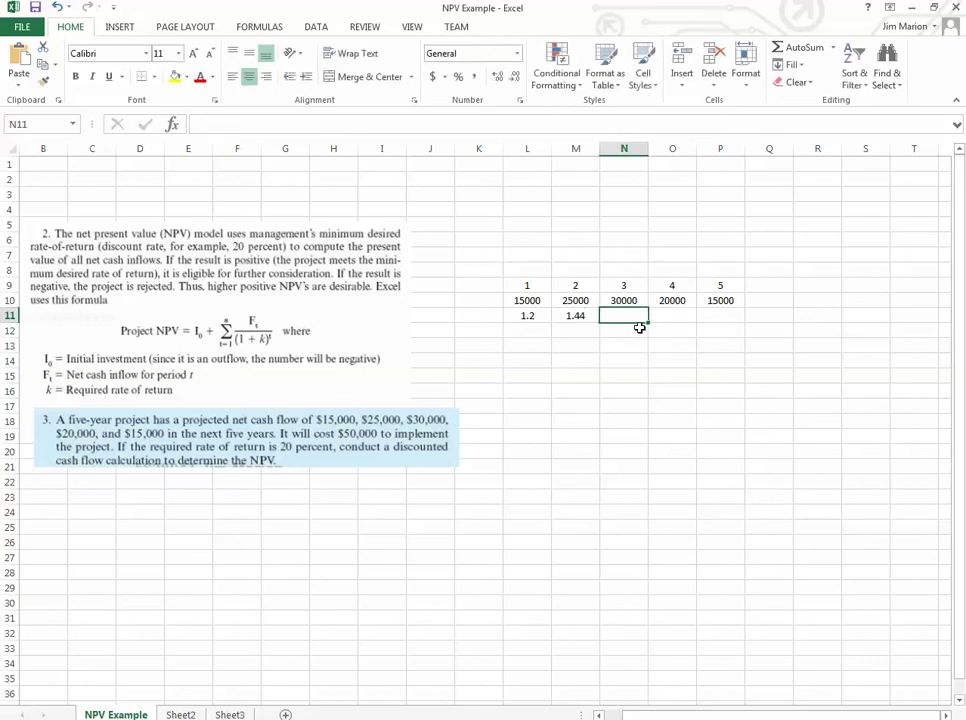
pyautogui.write('=(')
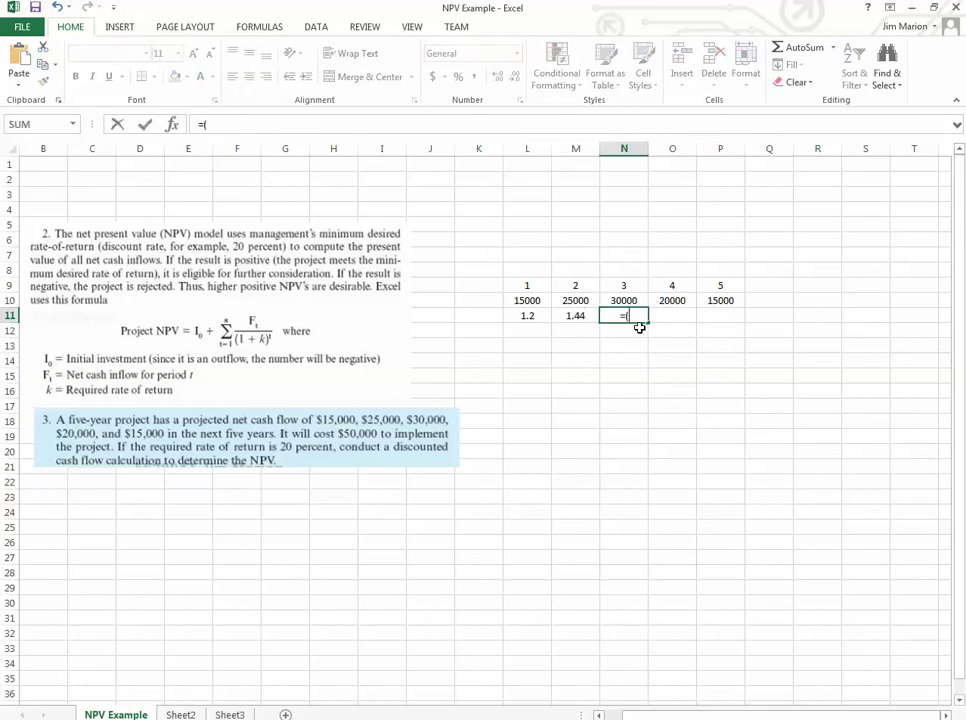
pyautogui.write('1.2)^3')
pyautogui.press('Return')
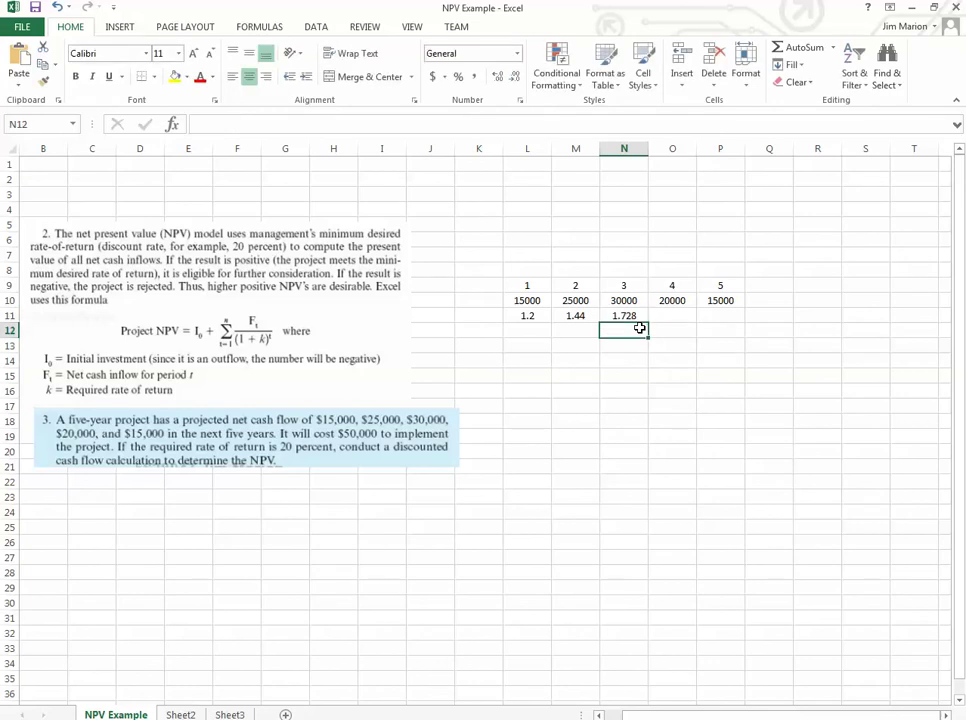
# Step: Enter discount factors =(1.2)^4 in O11 and =(1.2)^5 in P11
pyautogui.click(668, 316)
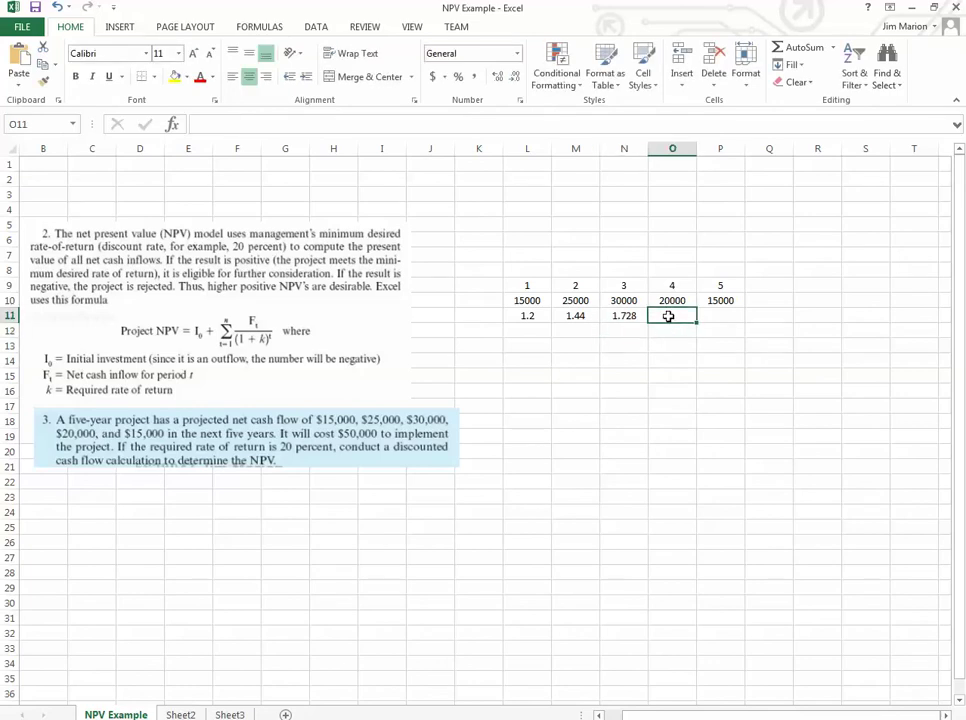
pyautogui.write('=')
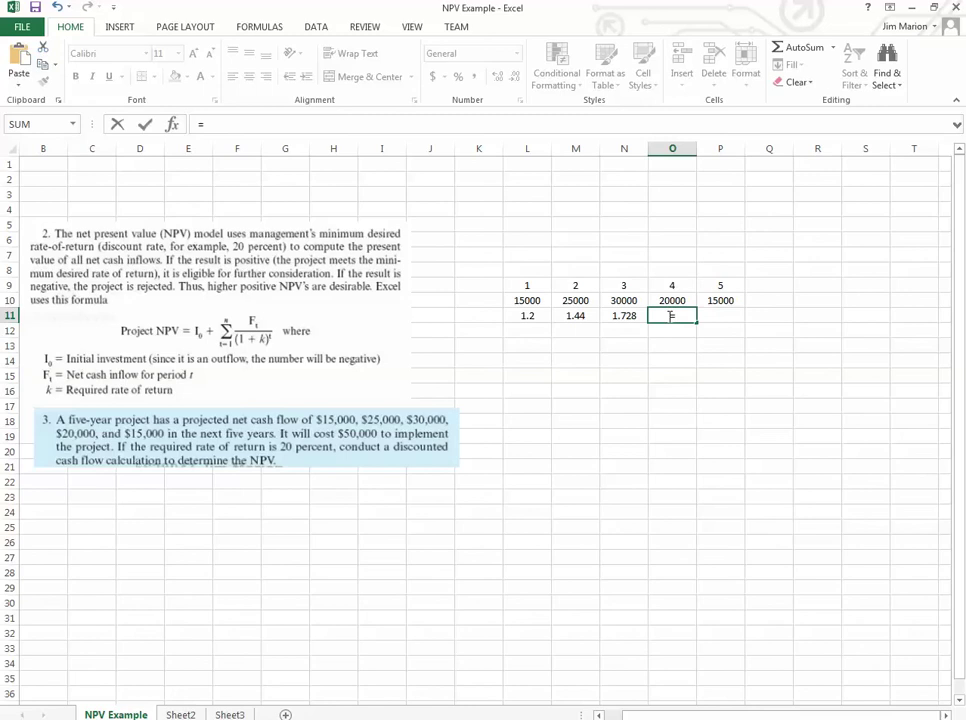
pyautogui.write('(1.2)^4')
pyautogui.press('Return')
pyautogui.click(726, 316)
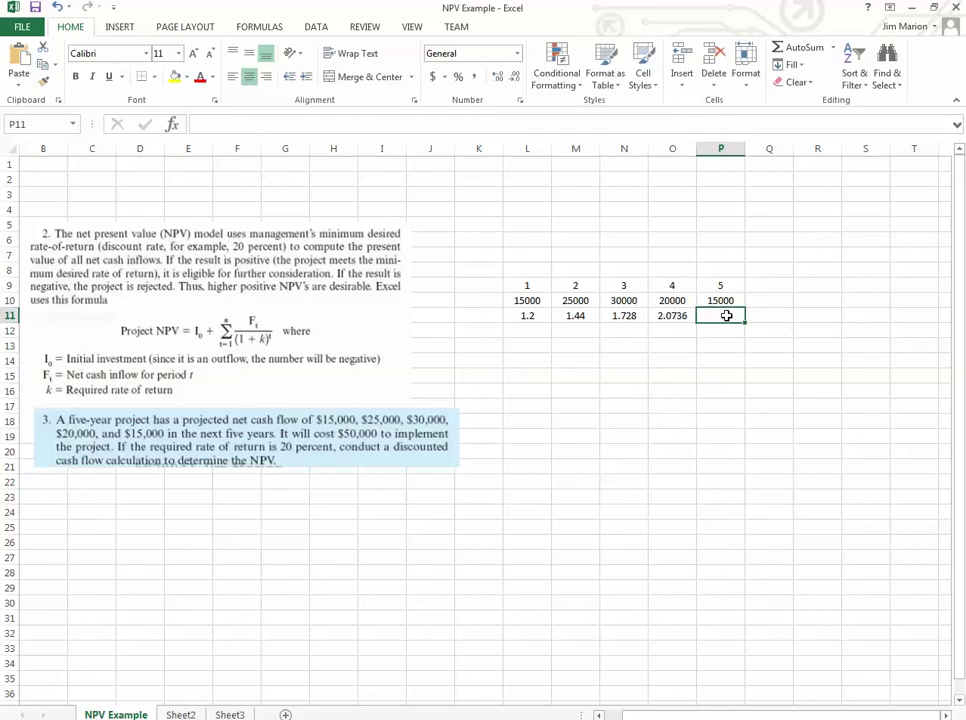
pyautogui.write('=')
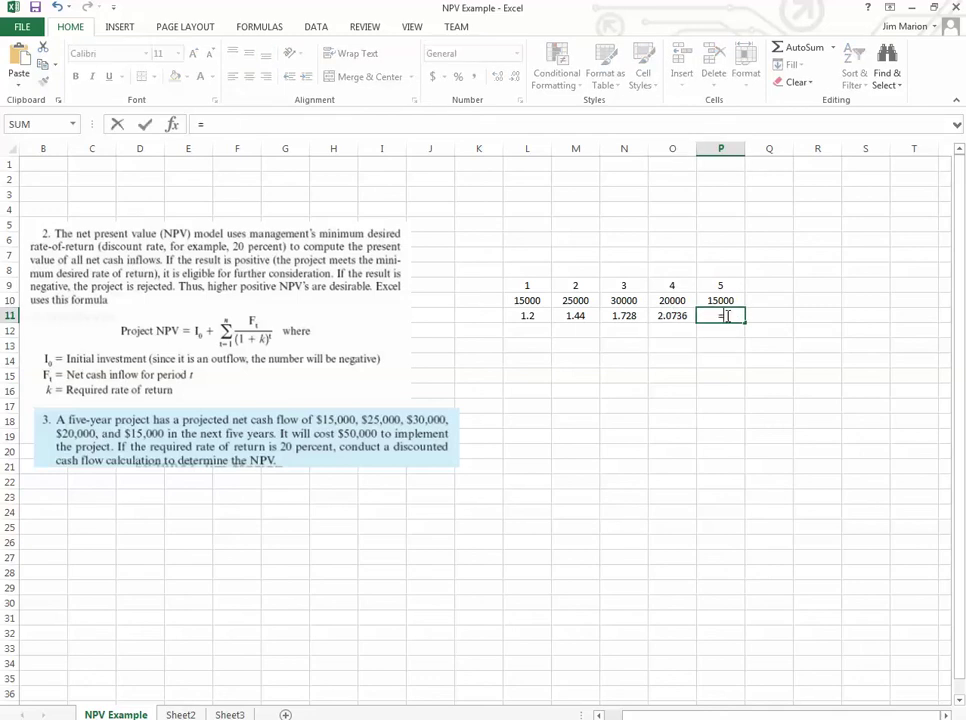
pyautogui.write('(1.2)^5')
pyautogui.press('Return')
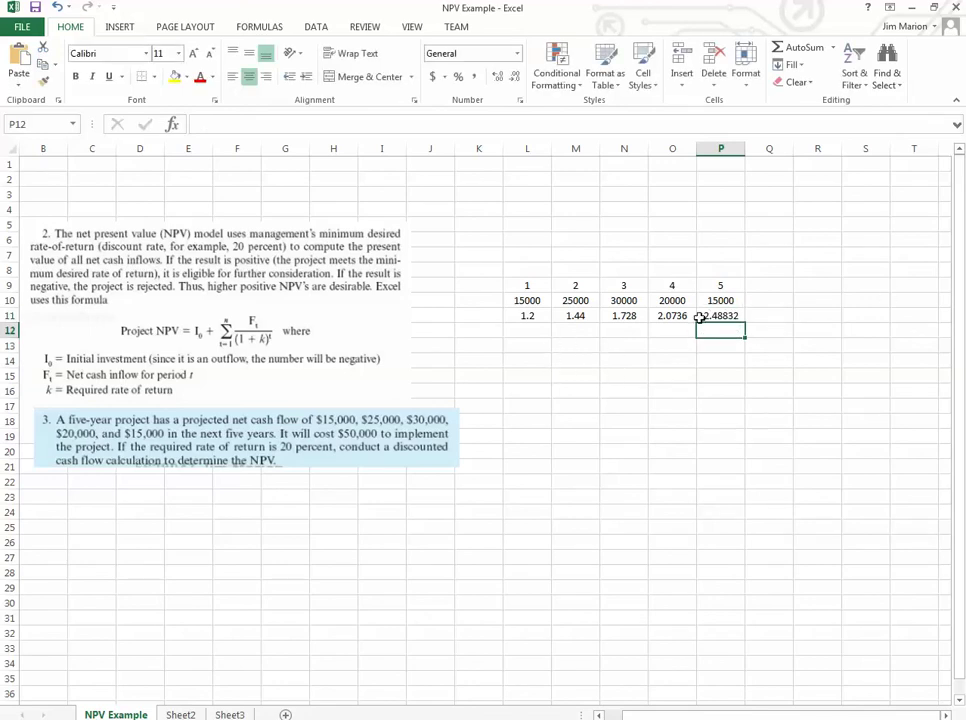
# Step: Step through L11:P11 to verify each discount factor formula
pyautogui.click(731, 316)
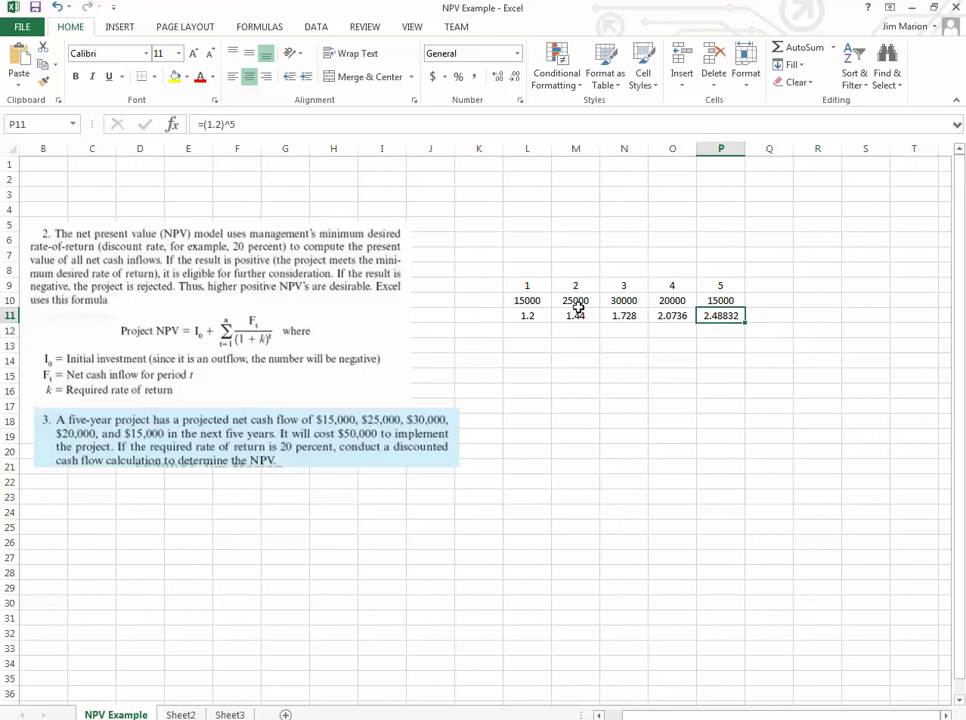
pyautogui.click(545, 316)
pyautogui.click(579, 318)
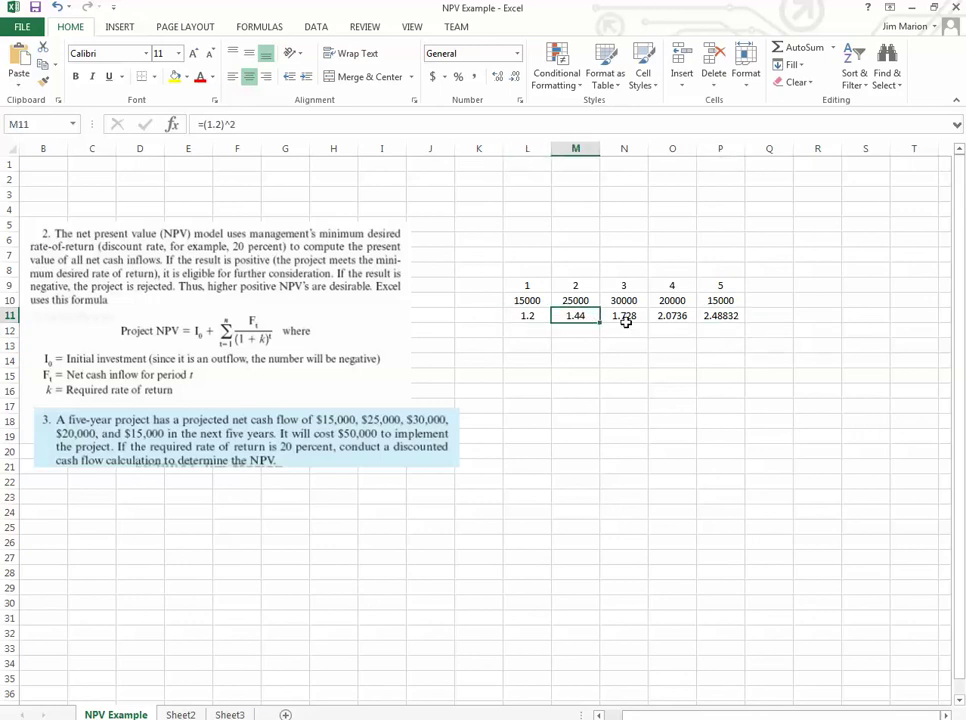
pyautogui.click(625, 318)
pyautogui.click(673, 317)
pyautogui.click(720, 318)
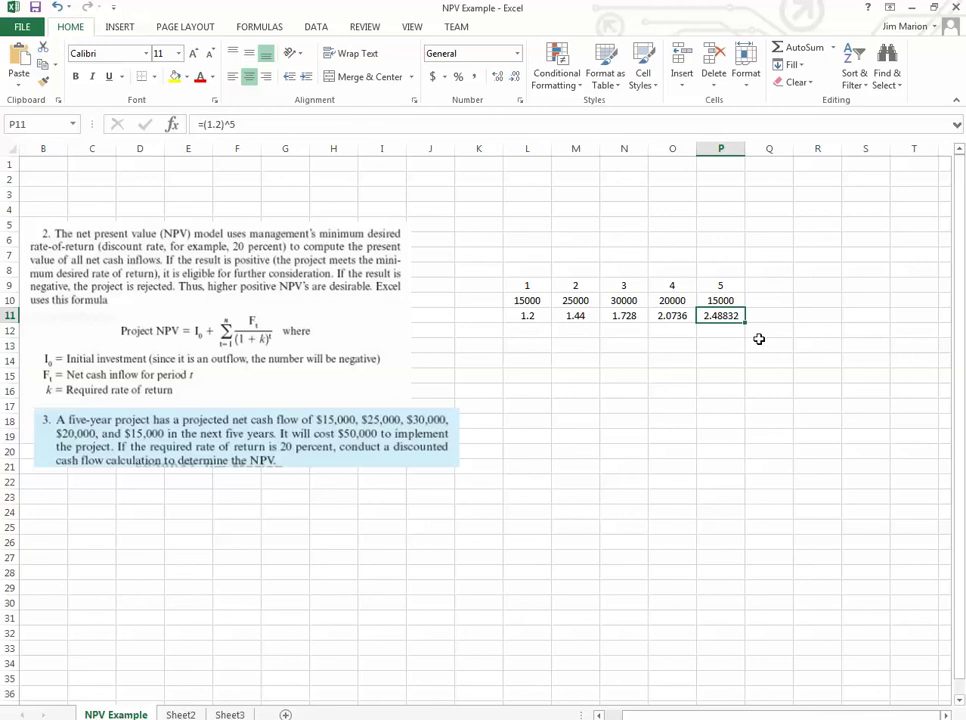
# Step: Enter =L10/L11 in L12 to get the first discounted cash flow, 12500
pyautogui.click(541, 329)
pyautogui.click(533, 300)
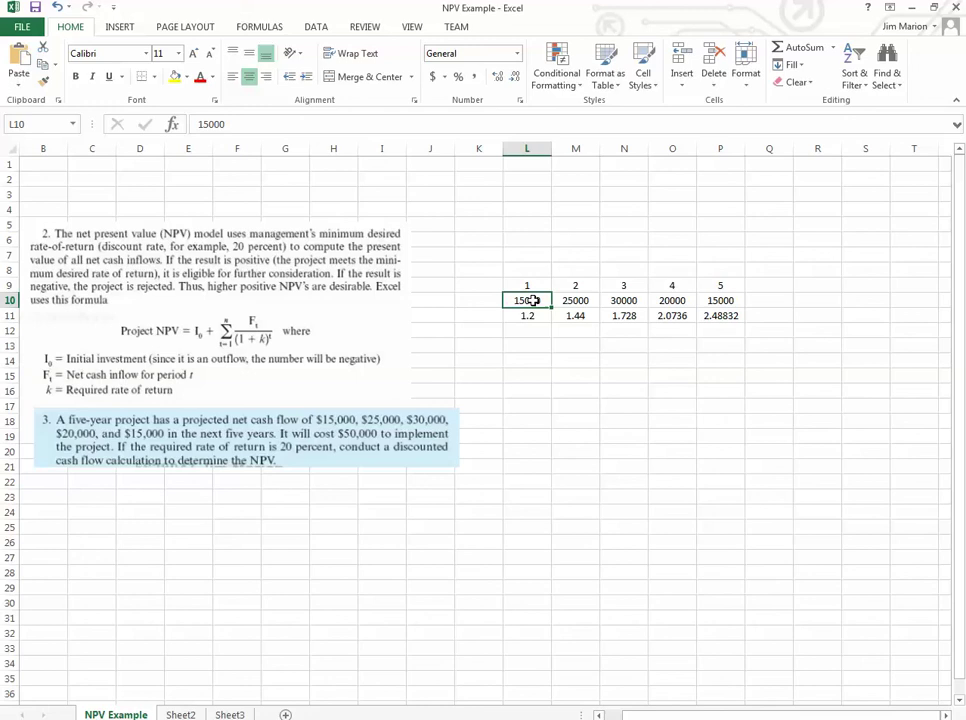
pyautogui.click(530, 316)
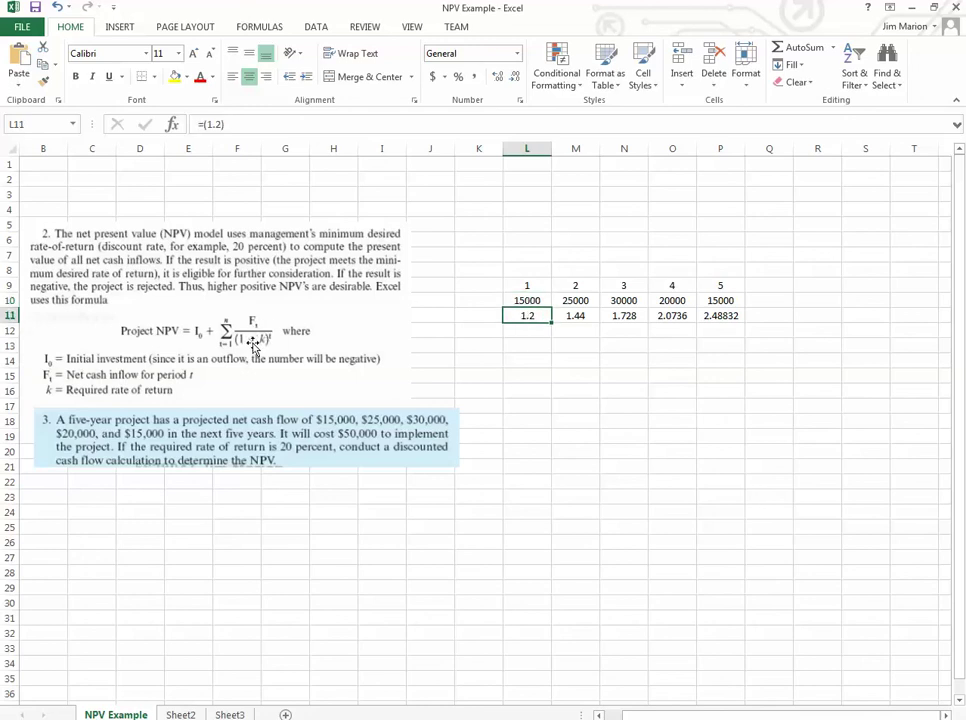
pyautogui.click(539, 300)
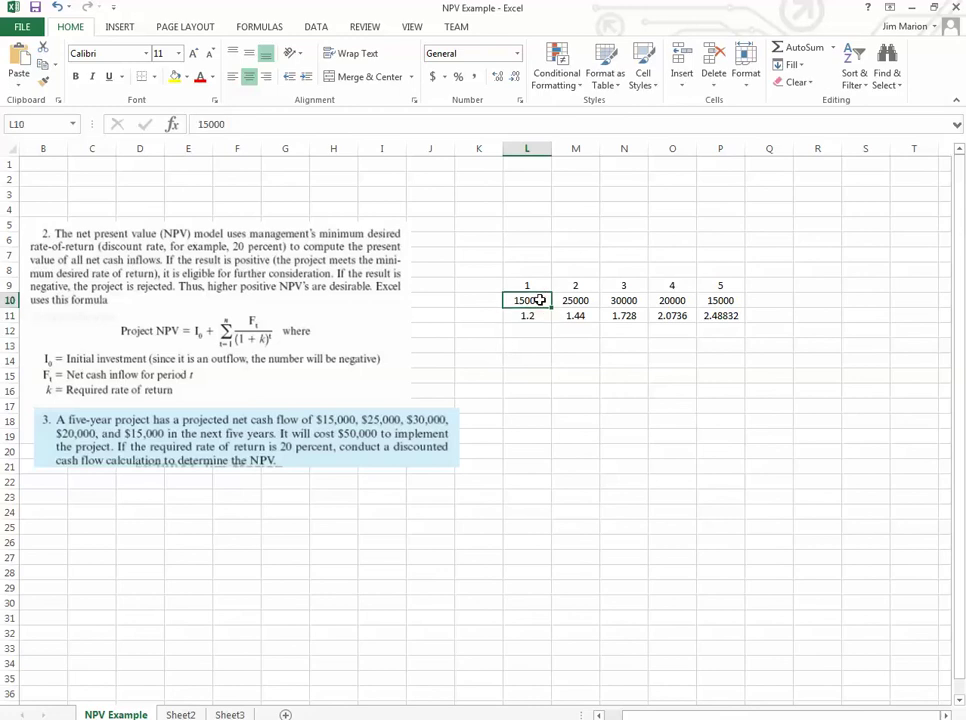
pyautogui.click(539, 315)
pyautogui.click(539, 330)
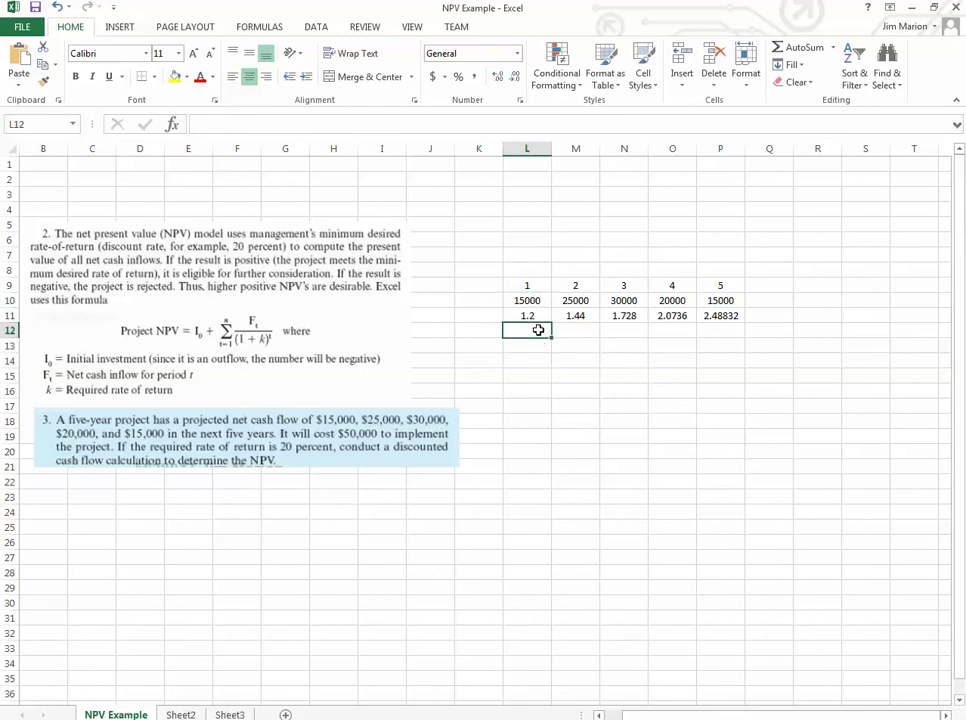
pyautogui.write('=l10/')
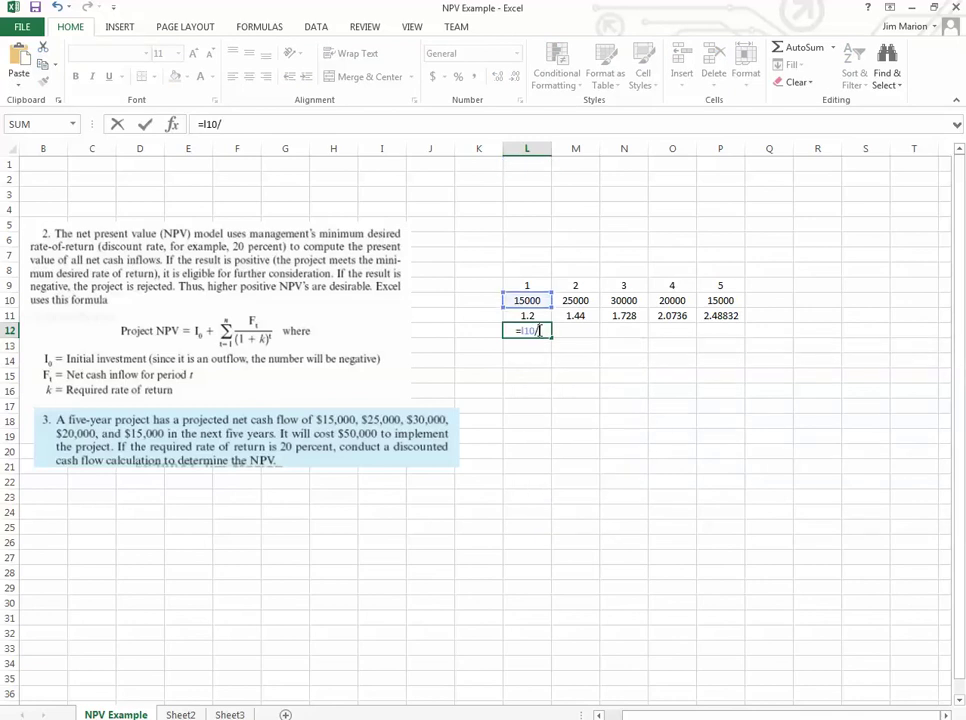
pyautogui.write('l11')
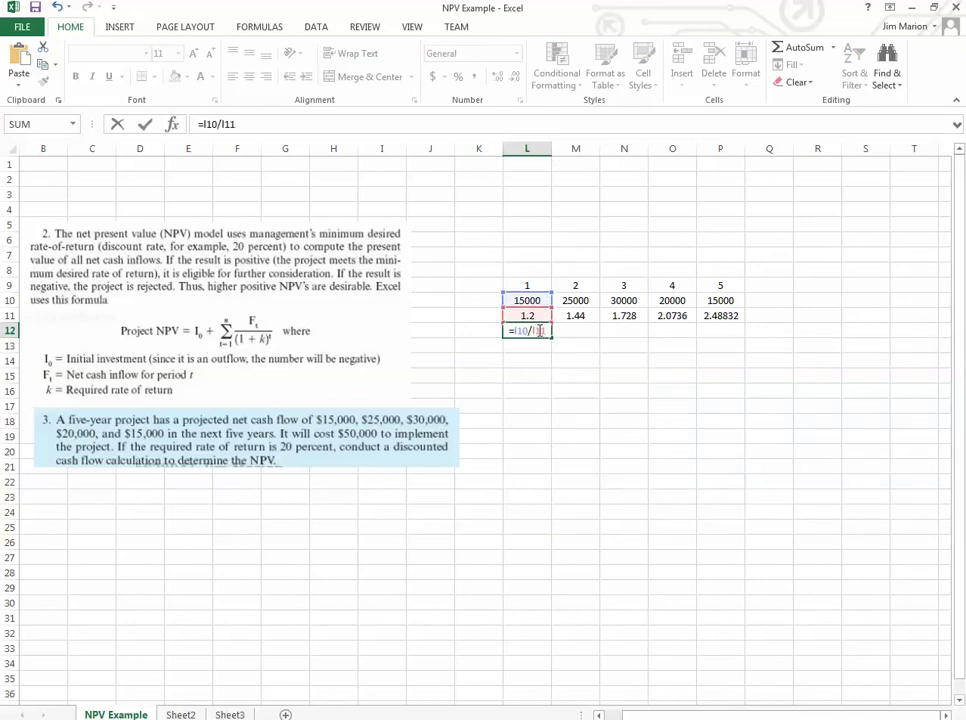
pyautogui.press('Return')
# Step: Copy the L12 discounting formula across M12:P12 and check the results
pyautogui.click(528, 330)
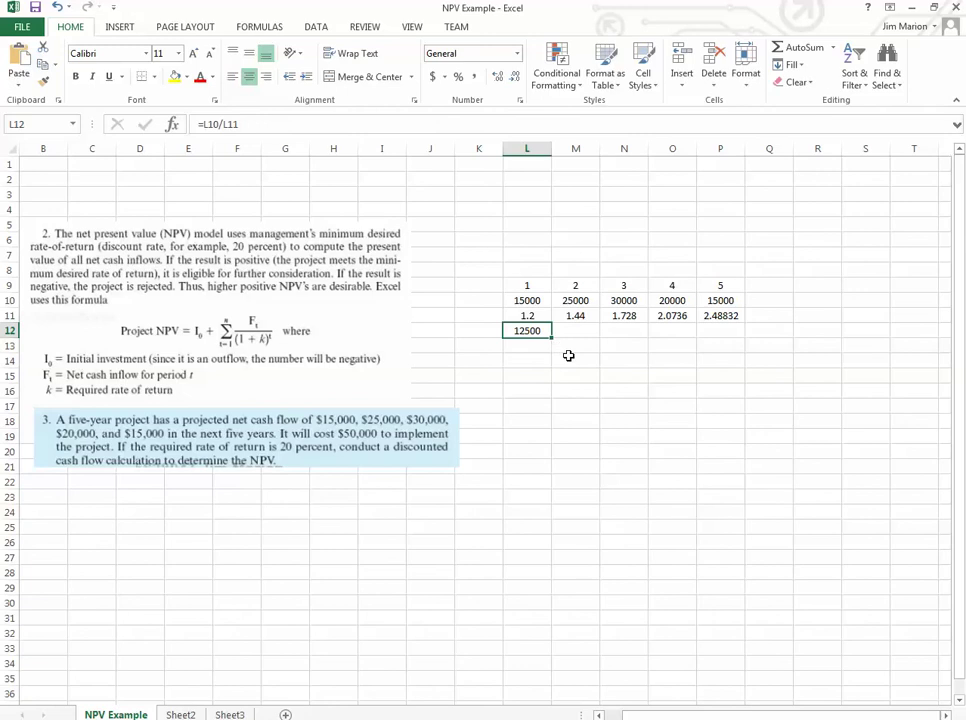
pyautogui.hotkey('ctrl', 'c')
pyautogui.moveTo(574, 330); pyautogui.dragTo(713, 330)
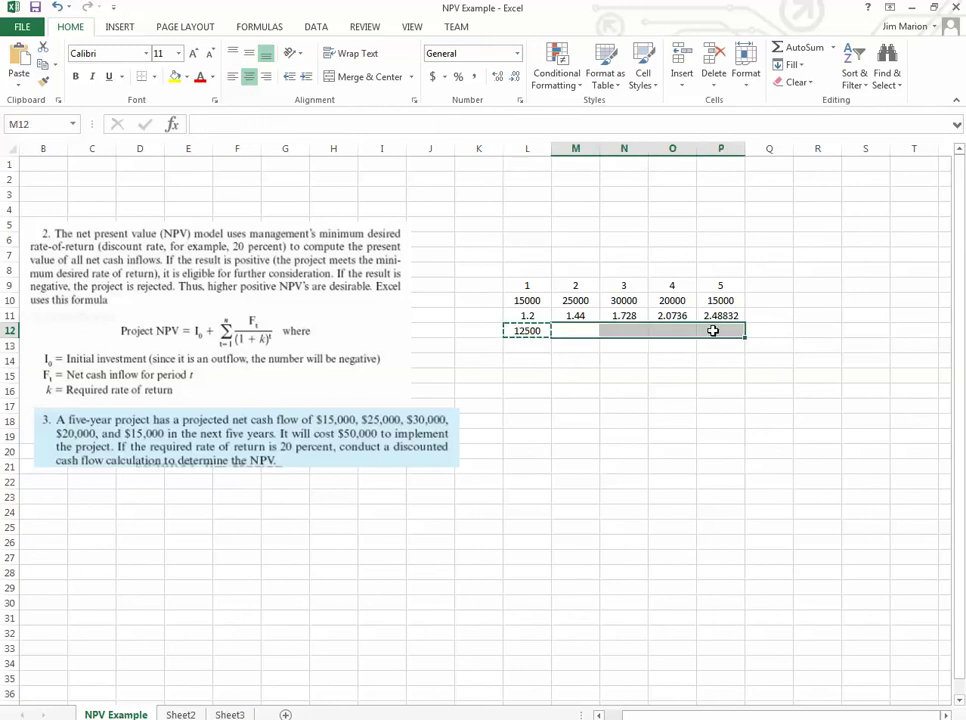
pyautogui.hotkey('ctrl', 'v')
pyautogui.click(686, 425)
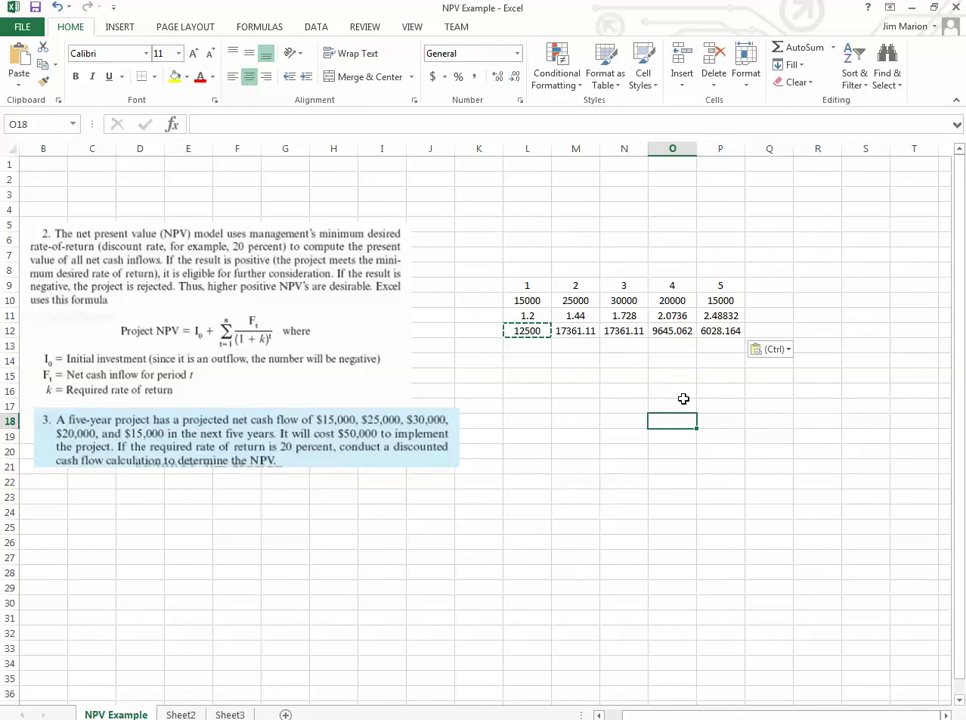
pyautogui.press('Escape')
pyautogui.click(524, 359)
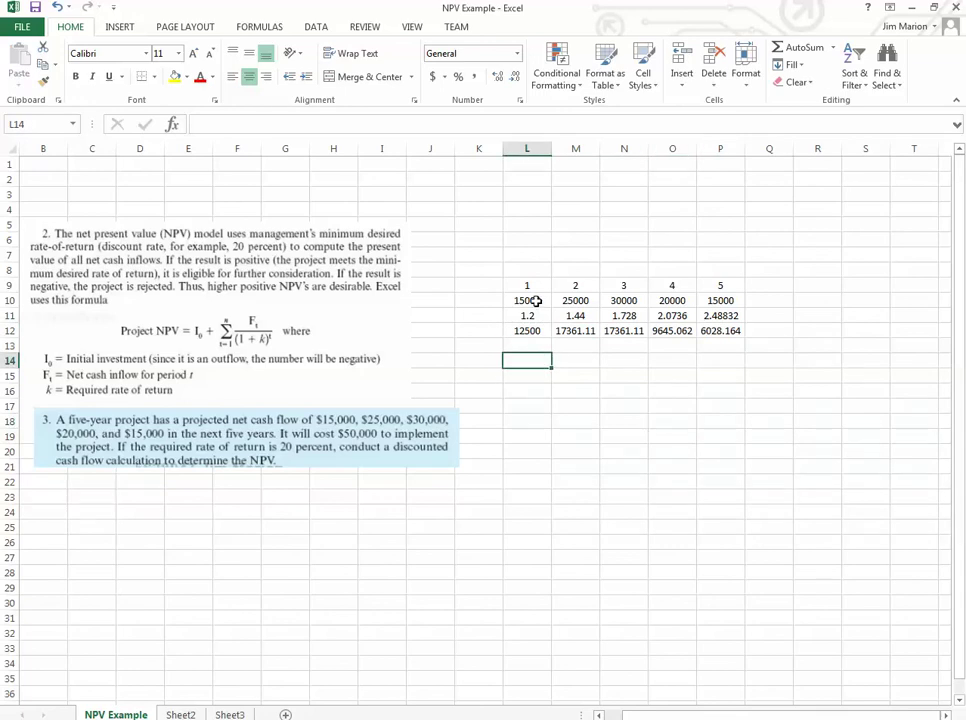
pyautogui.click(536, 318)
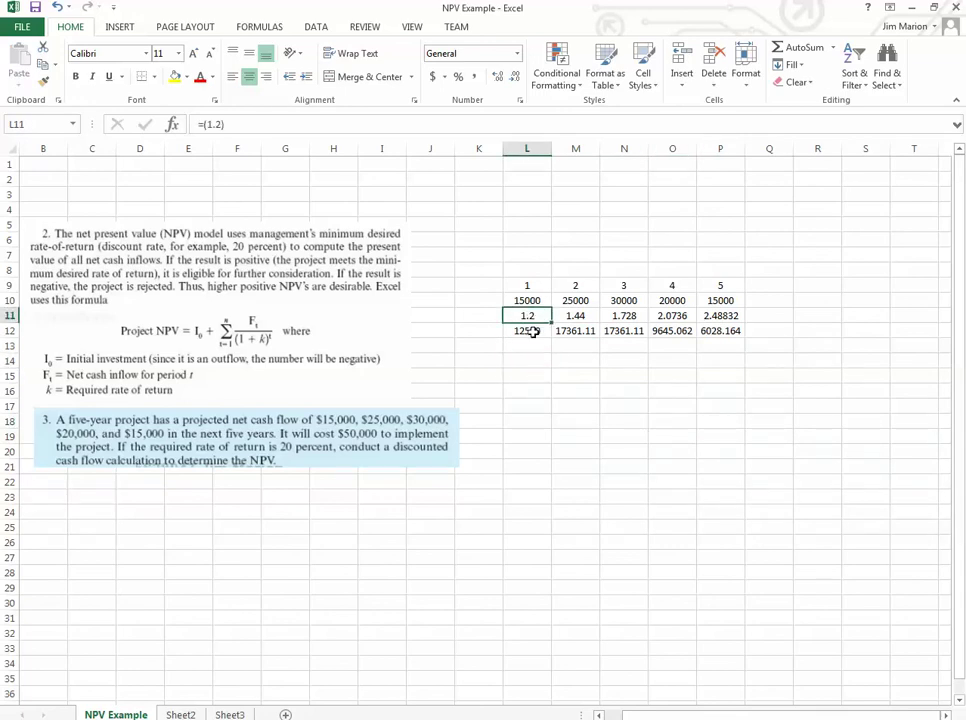
pyautogui.click(536, 333)
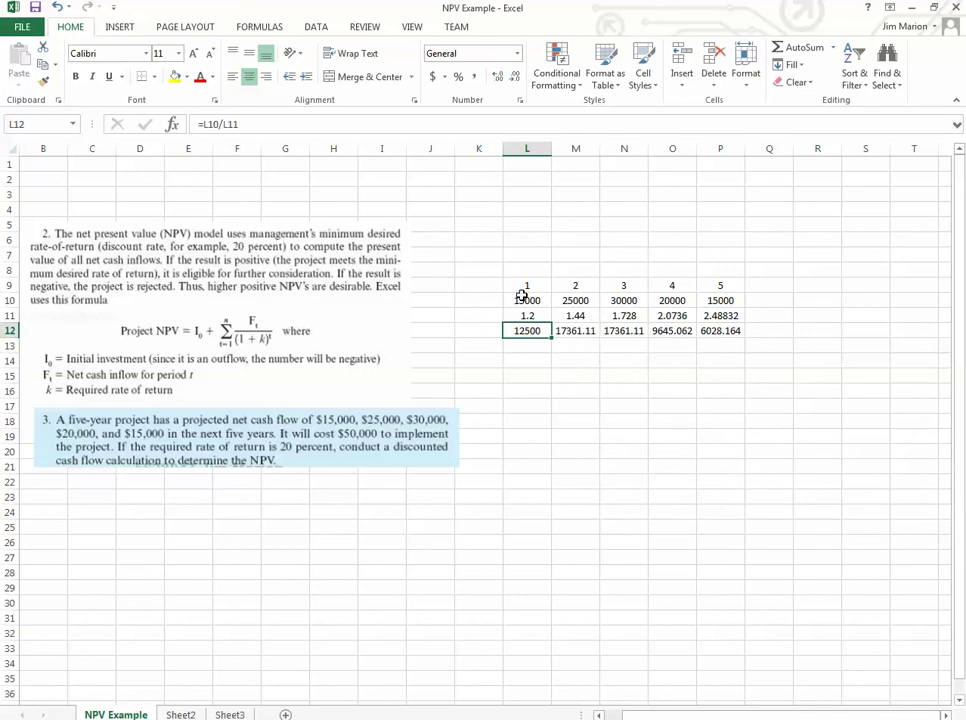
# Step: Format the cash flows in L10:P10 as Currency with two decimals
pyautogui.moveTo(521, 300); pyautogui.dragTo(714, 300)
pyautogui.rightClick(706, 301)
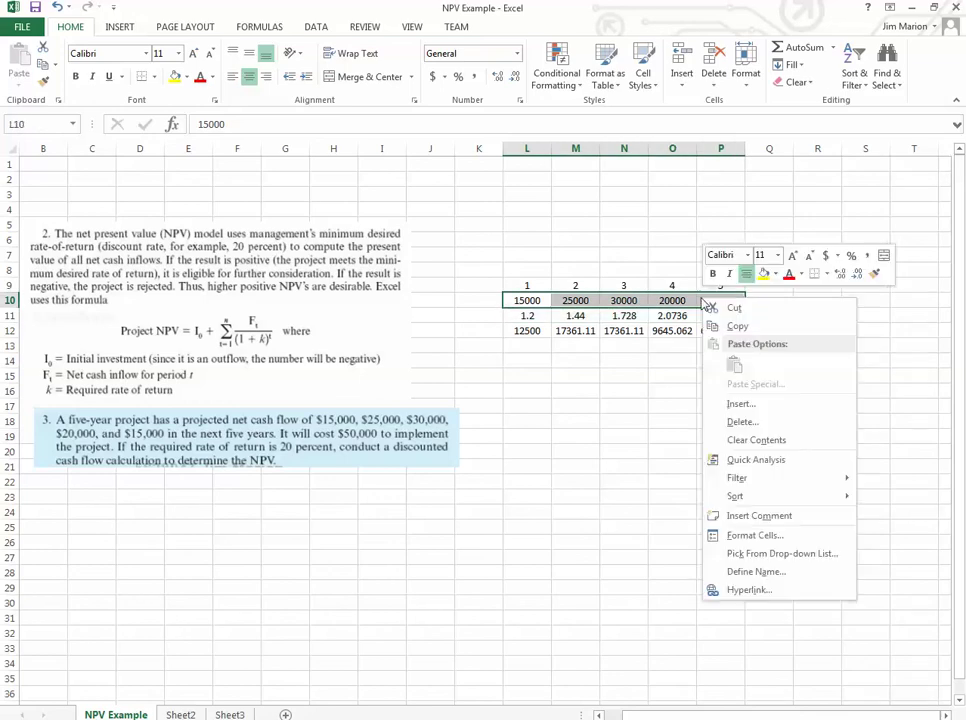
pyautogui.click(755, 535)
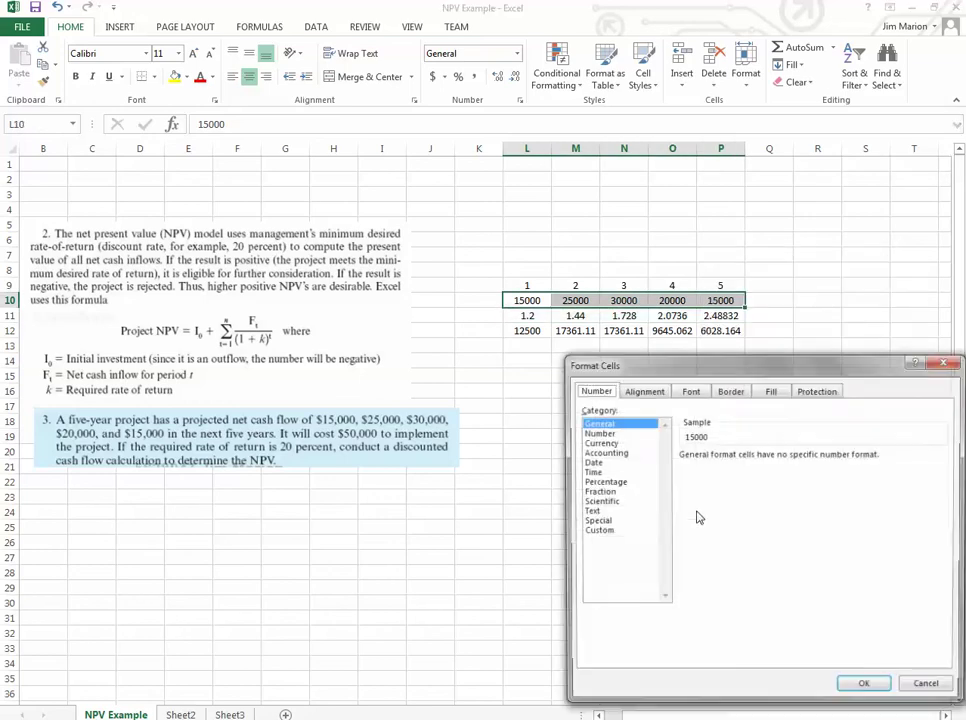
pyautogui.click(601, 443)
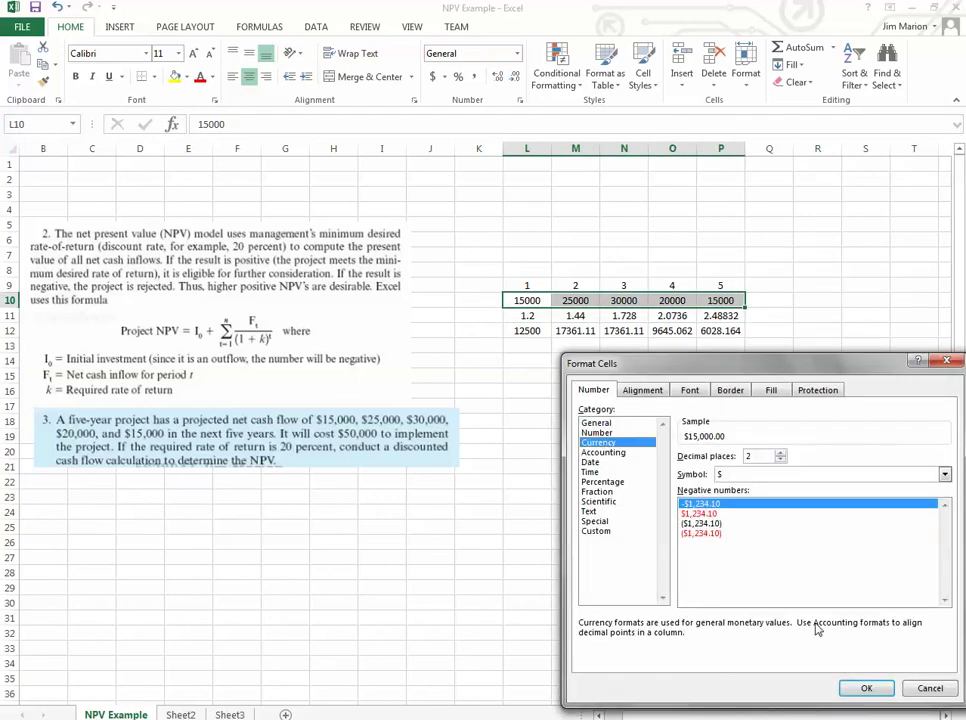
pyautogui.click(866, 692)
# Step: Format the discounted values in L12:P12 as Currency with two decimals
pyautogui.moveTo(520, 330); pyautogui.dragTo(748, 333)
pyautogui.rightClick(745, 333)
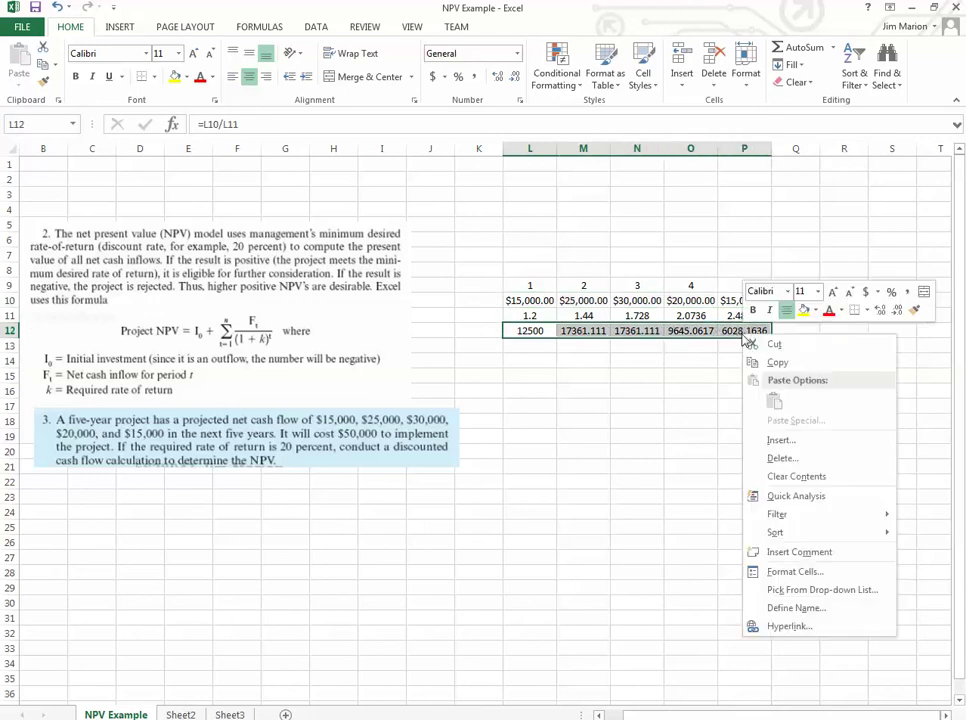
pyautogui.click(806, 572)
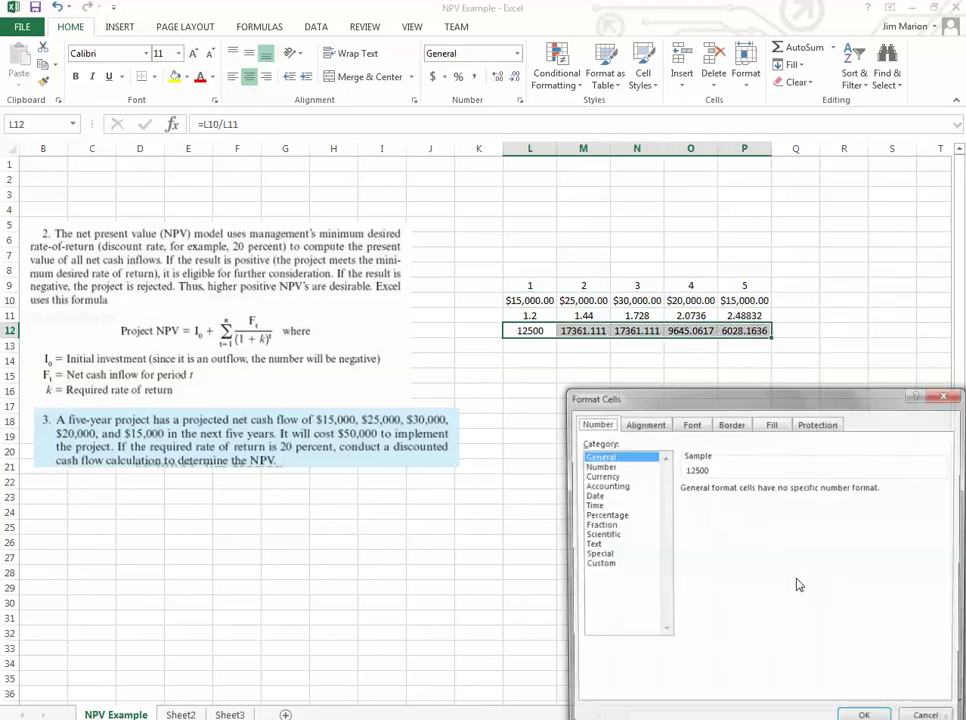
pyautogui.click(603, 476)
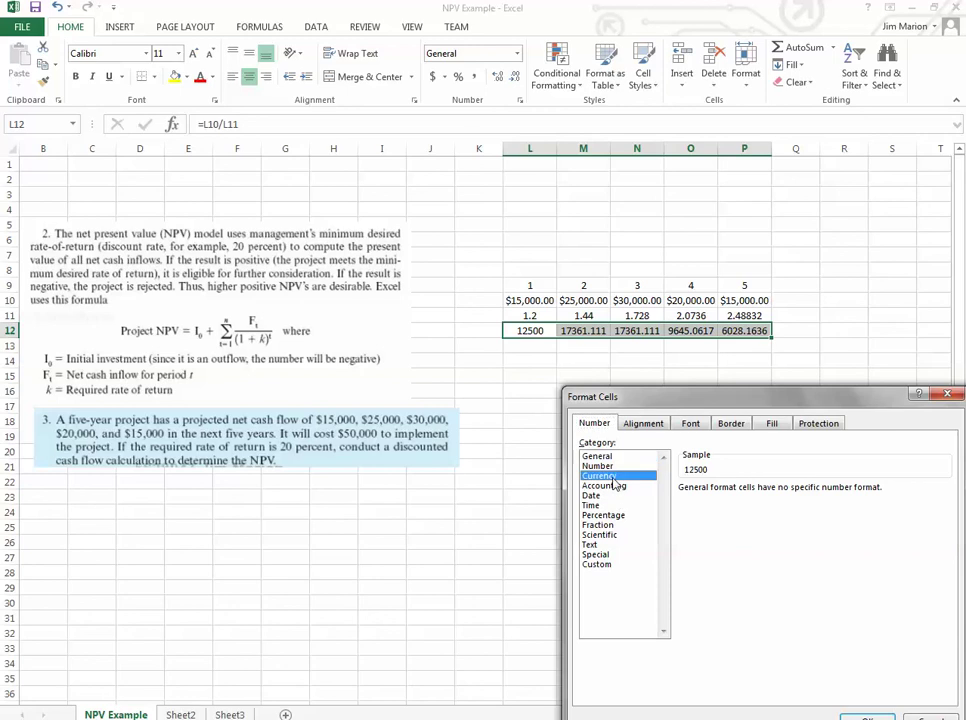
pyautogui.click(866, 716)
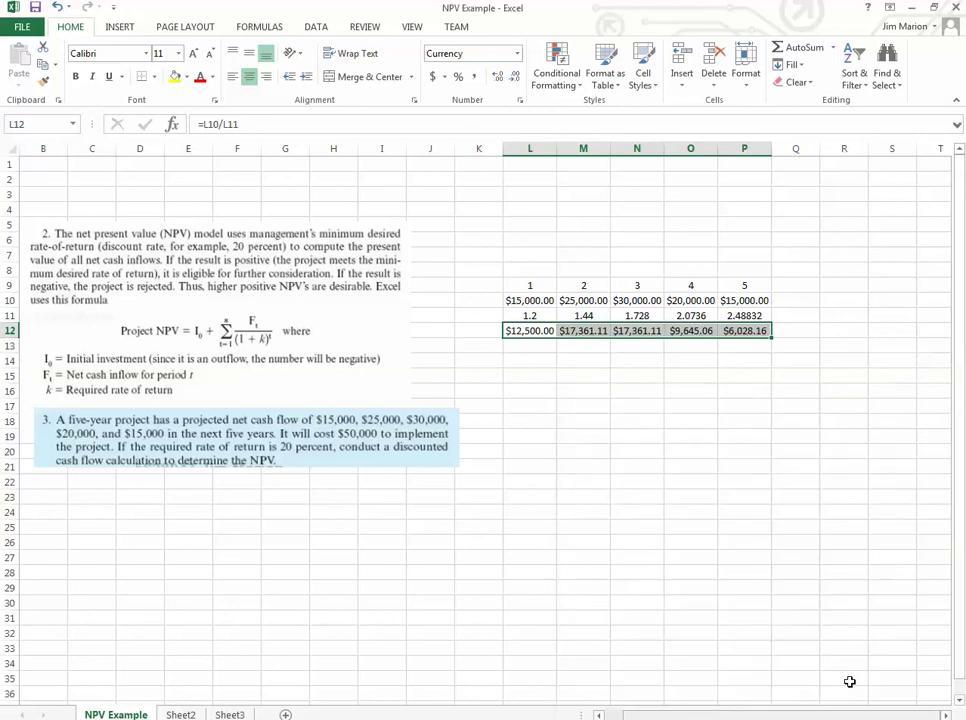
pyautogui.click(705, 497)
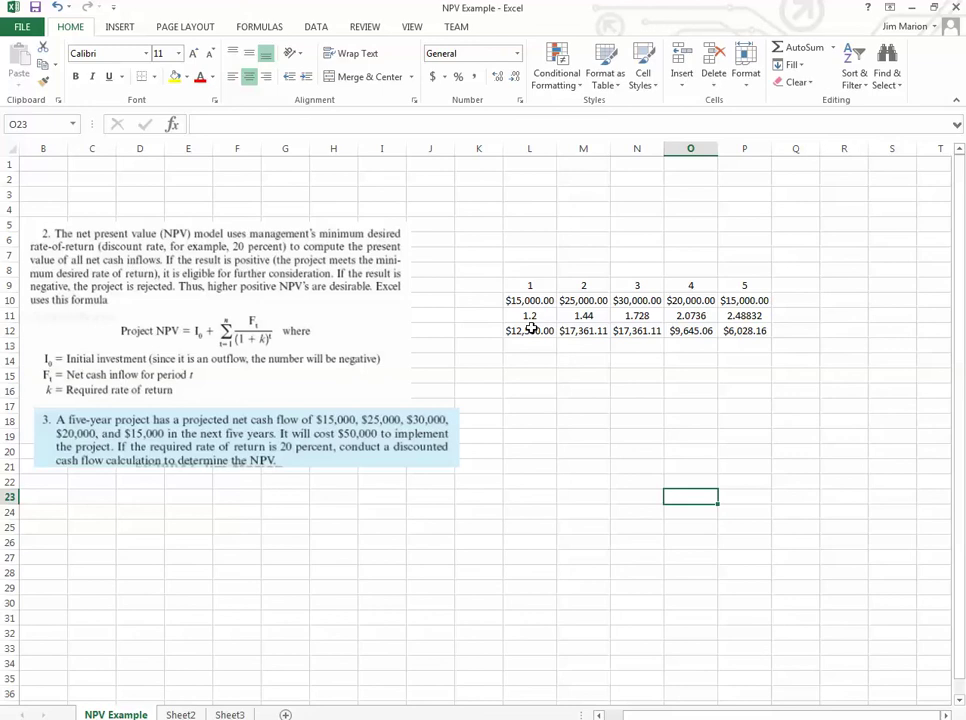
# Step: AutoSum L12:P12 into Q12 and autofit column Q to show $62,895.45
pyautogui.moveTo(512, 330); pyautogui.dragTo(791, 332)
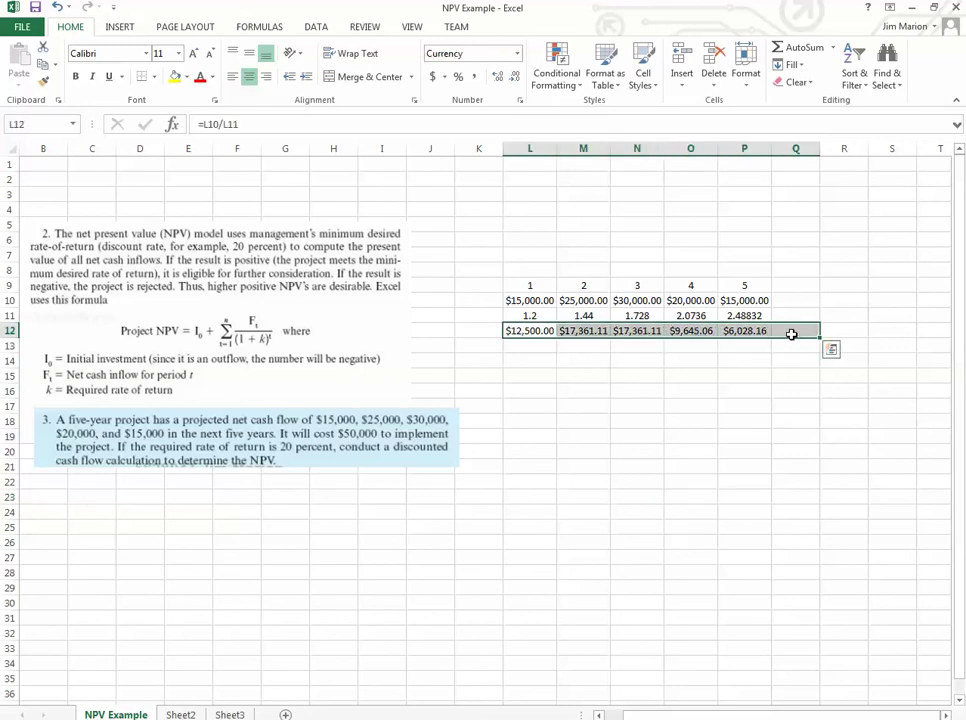
pyautogui.click(790, 47)
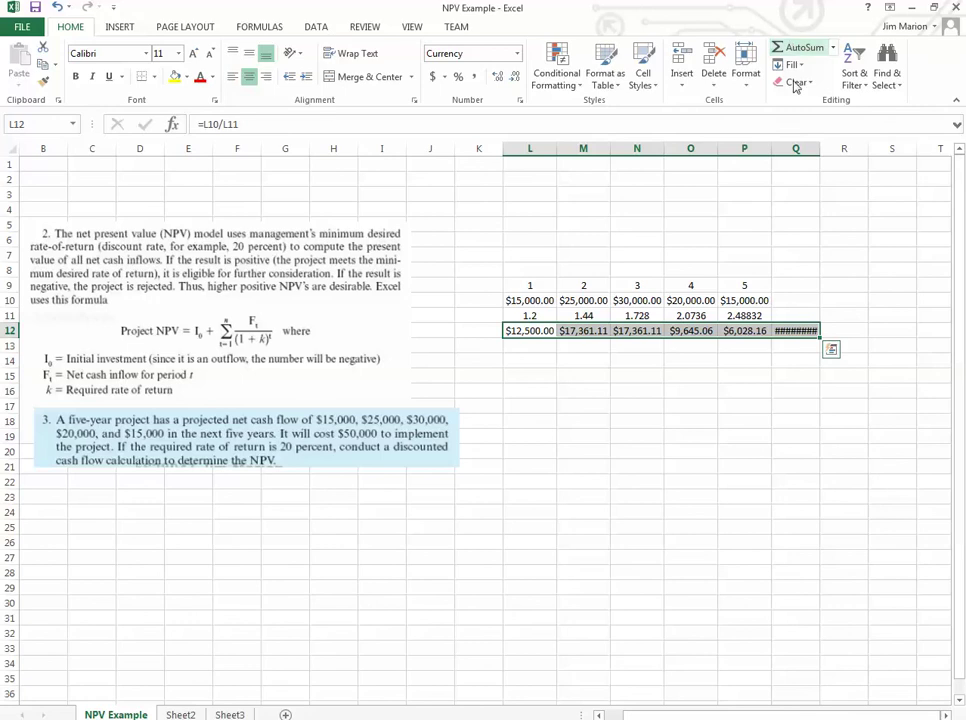
pyautogui.doubleClick(819, 146)
pyautogui.click(797, 375)
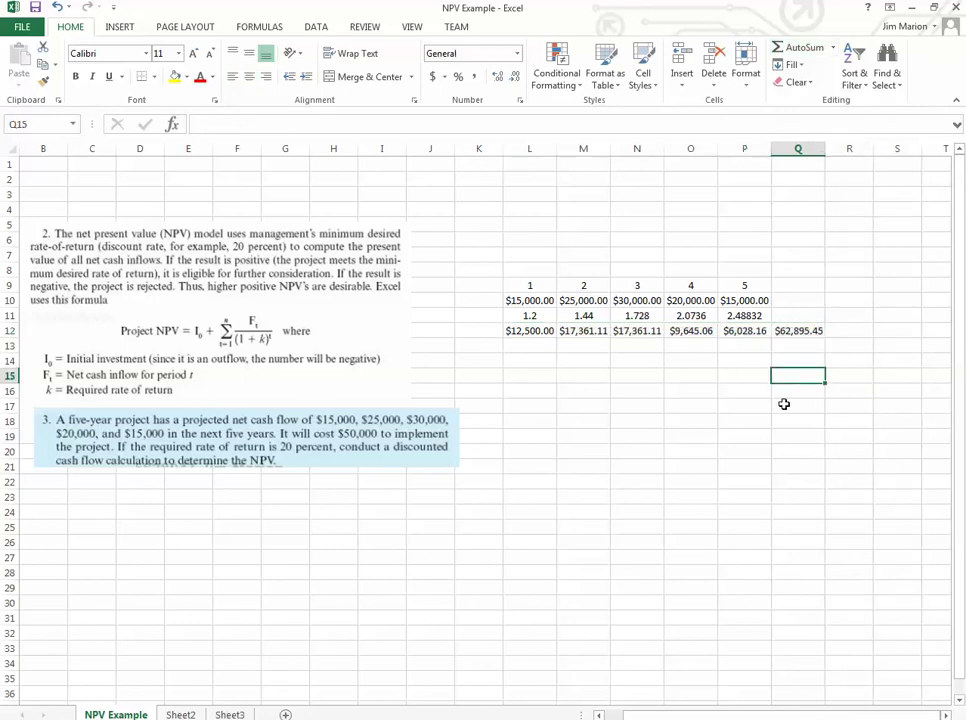
pyautogui.click(806, 326)
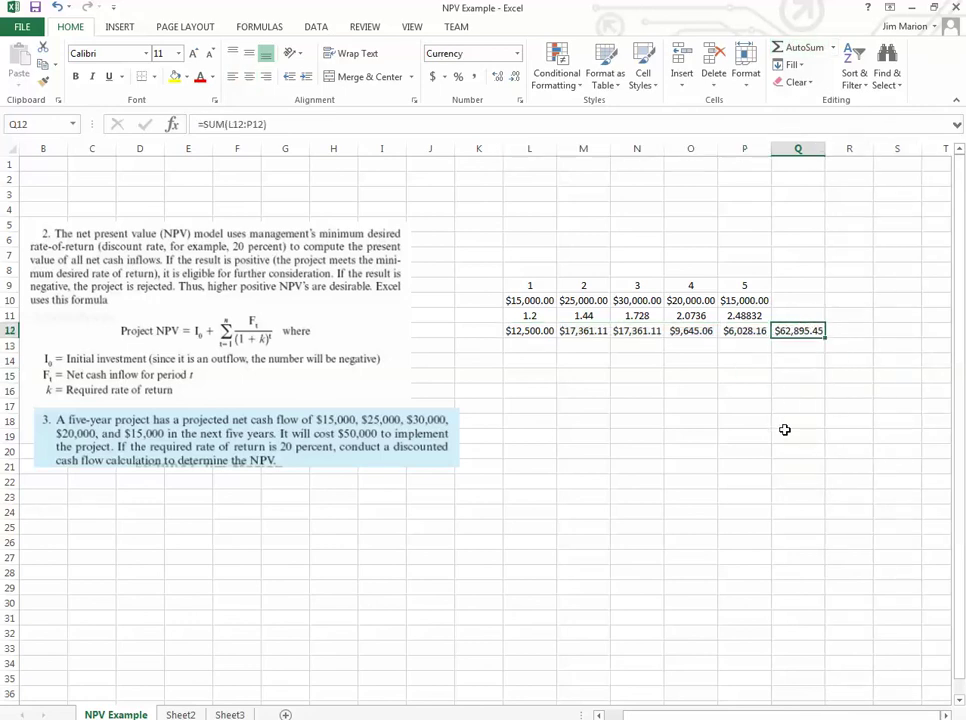
# Step: Label K9 as Io and centre it
pyautogui.click(468, 289)
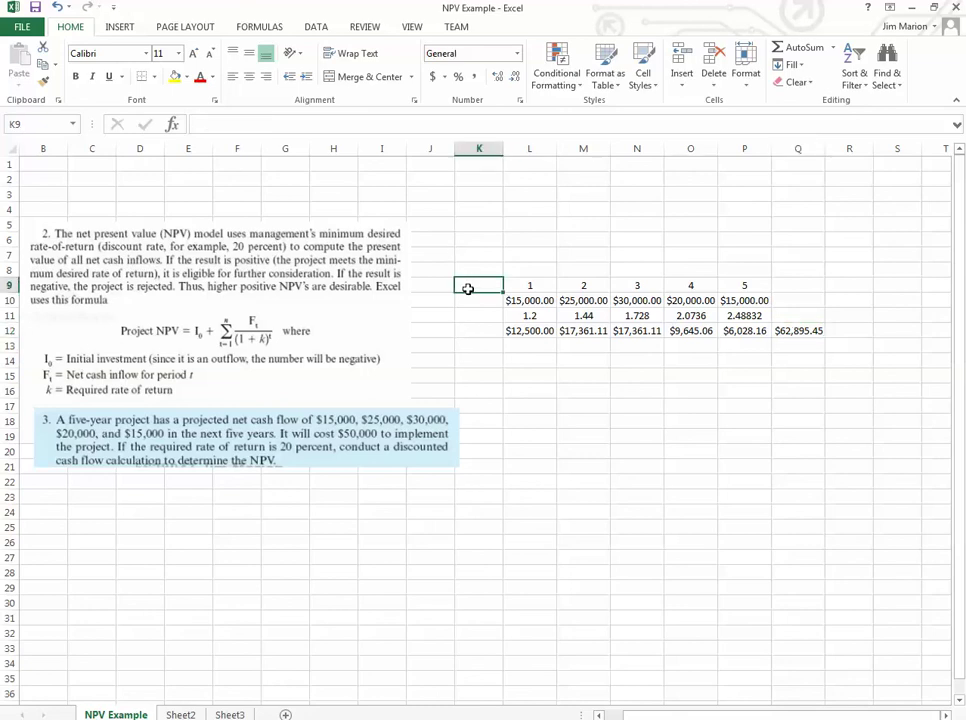
pyautogui.write('I')
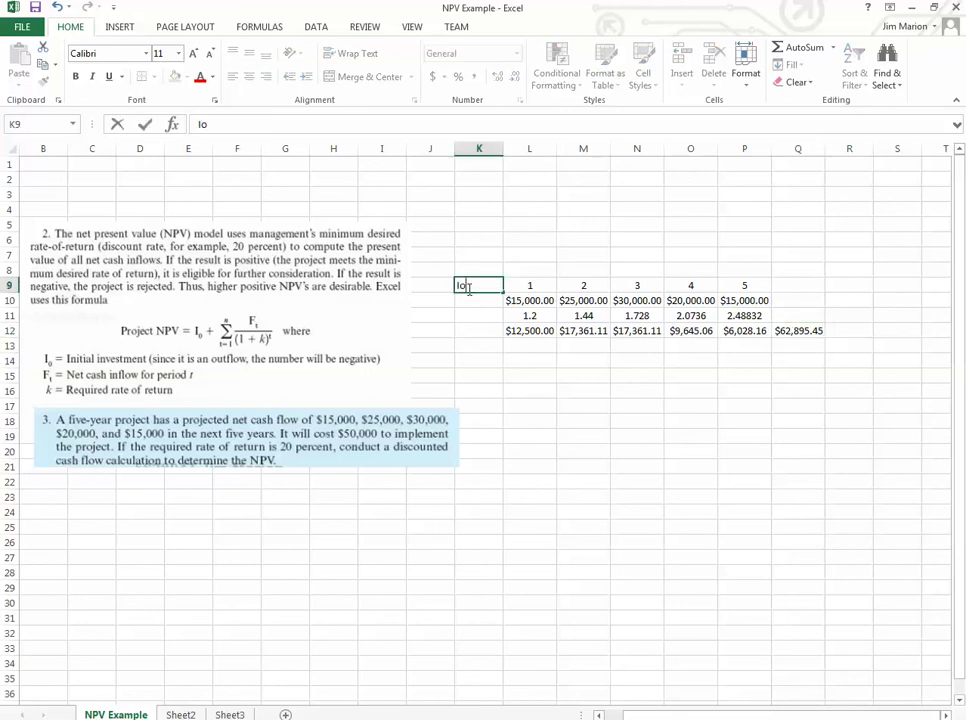
pyautogui.write('o')
pyautogui.click(470, 375)
pyautogui.click(467, 285)
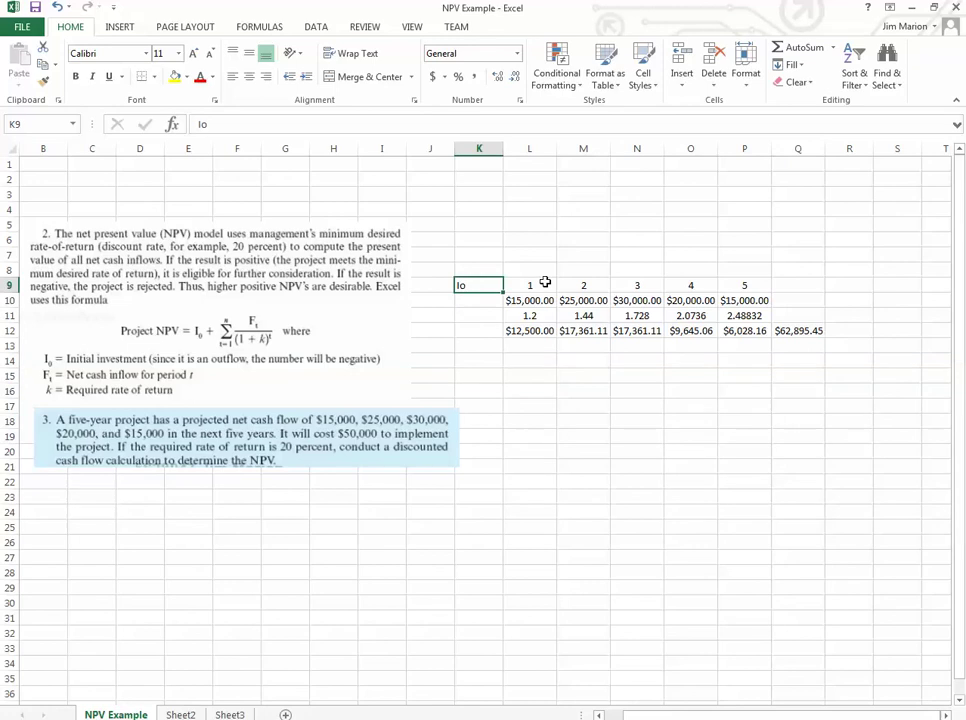
pyautogui.click(250, 77)
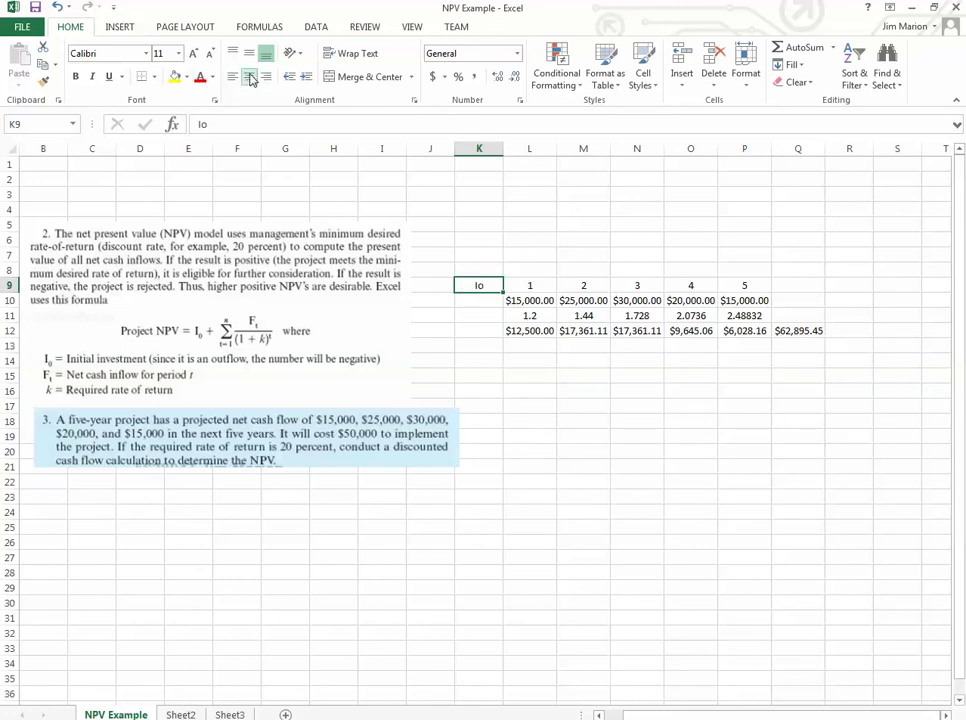
# Step: Enter the initial investment in K12 and format it as Currency with red parenthesised negatives
pyautogui.click(484, 328)
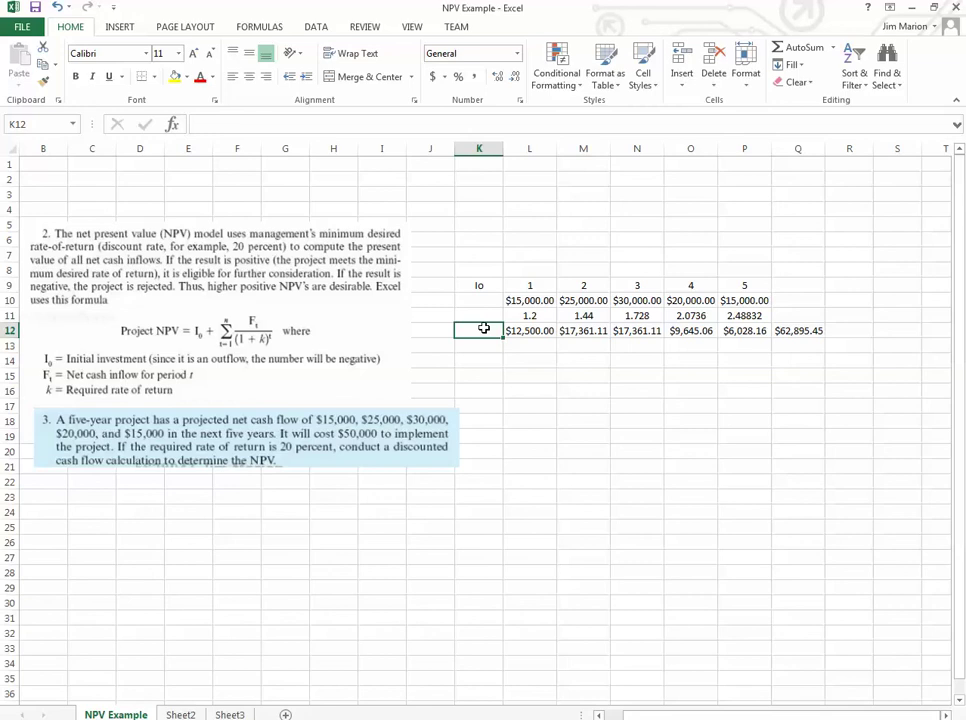
pyautogui.write('-500000')
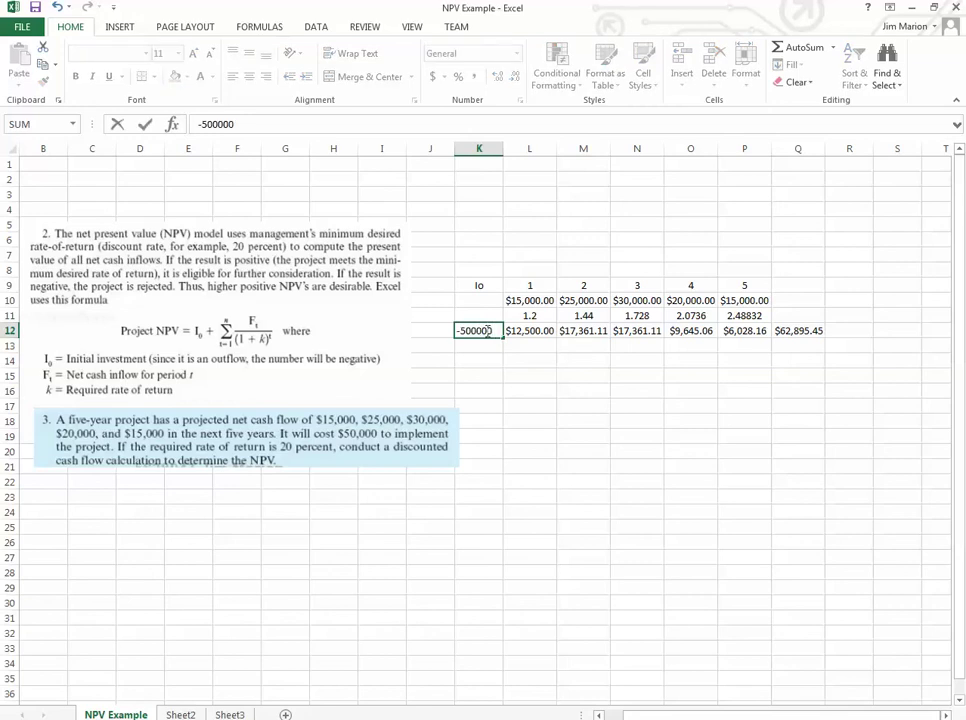
pyautogui.press('Return')
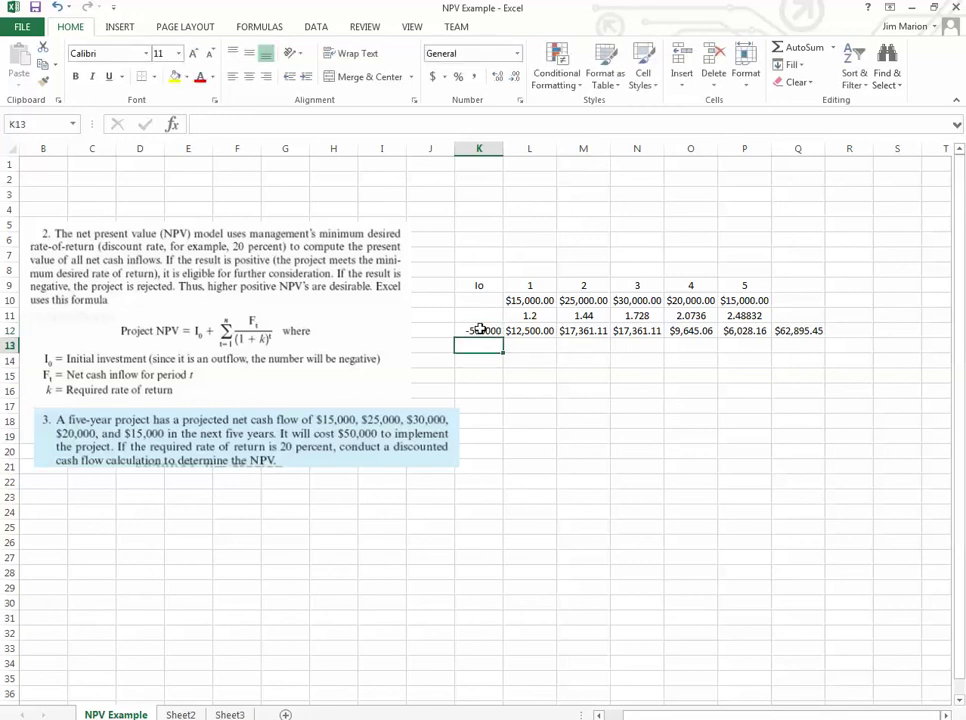
pyautogui.rightClick(484, 330)
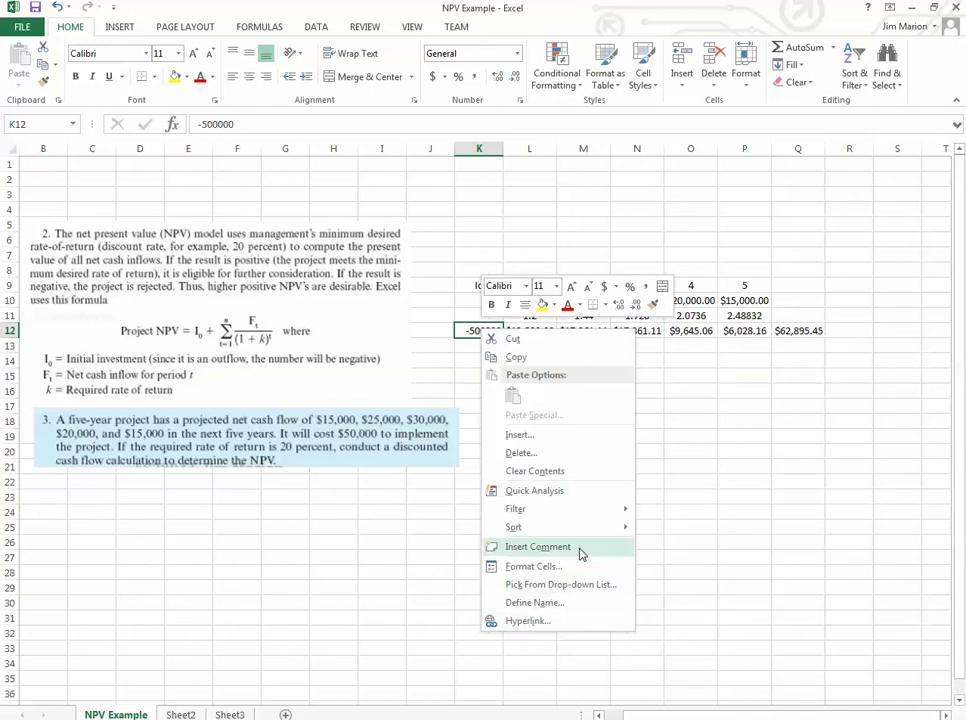
pyautogui.press('Escape')
pyautogui.hotkey('ctrl', '1')
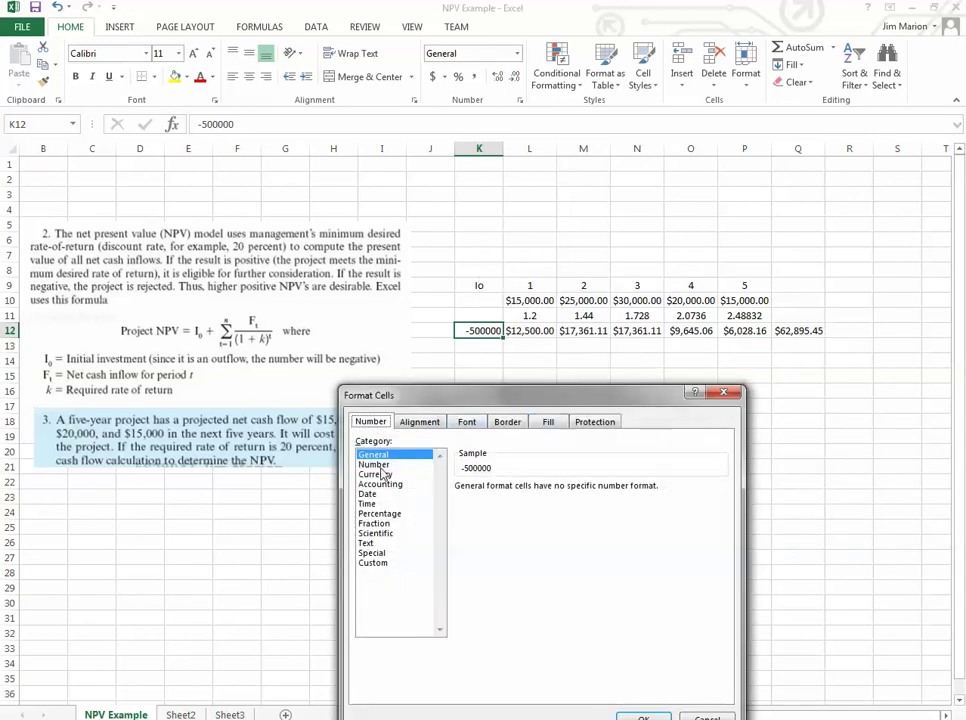
pyautogui.click(375, 474)
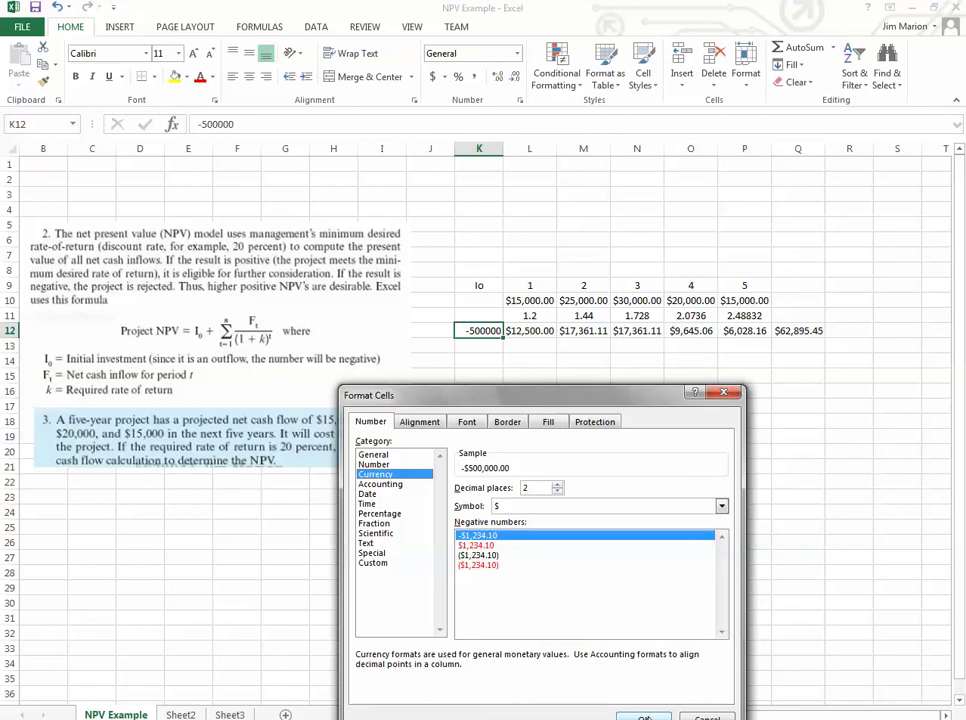
pyautogui.click(478, 565)
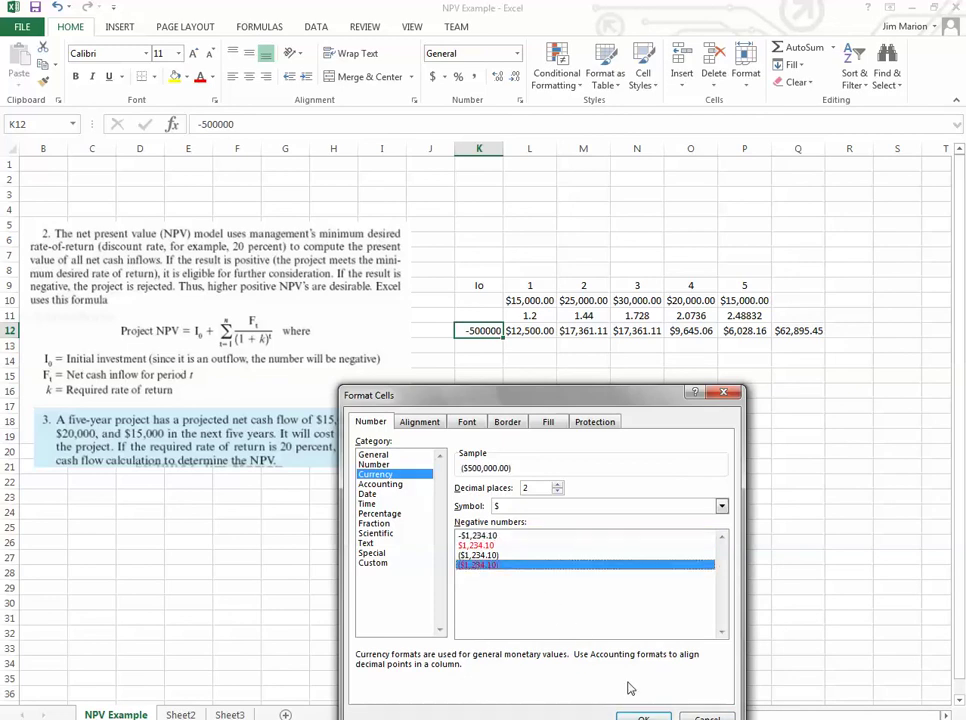
pyautogui.click(643, 716)
# Step: Correct the K12 initial investment to -50000, shown as ($50,000.00)
pyautogui.click(656, 510)
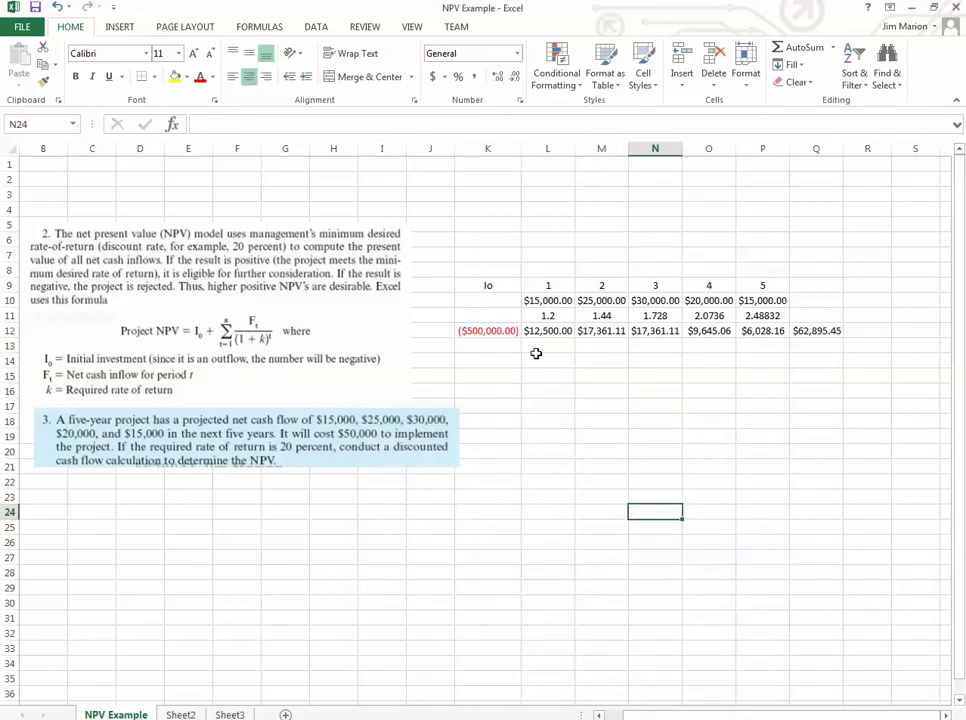
pyautogui.click(480, 332)
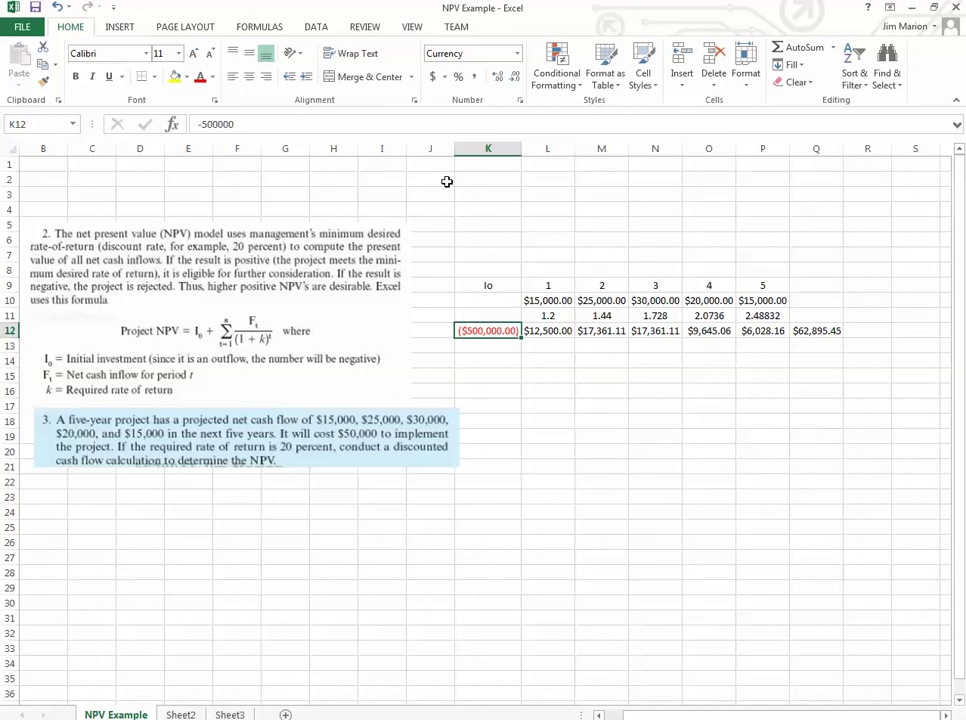
pyautogui.click(206, 124)
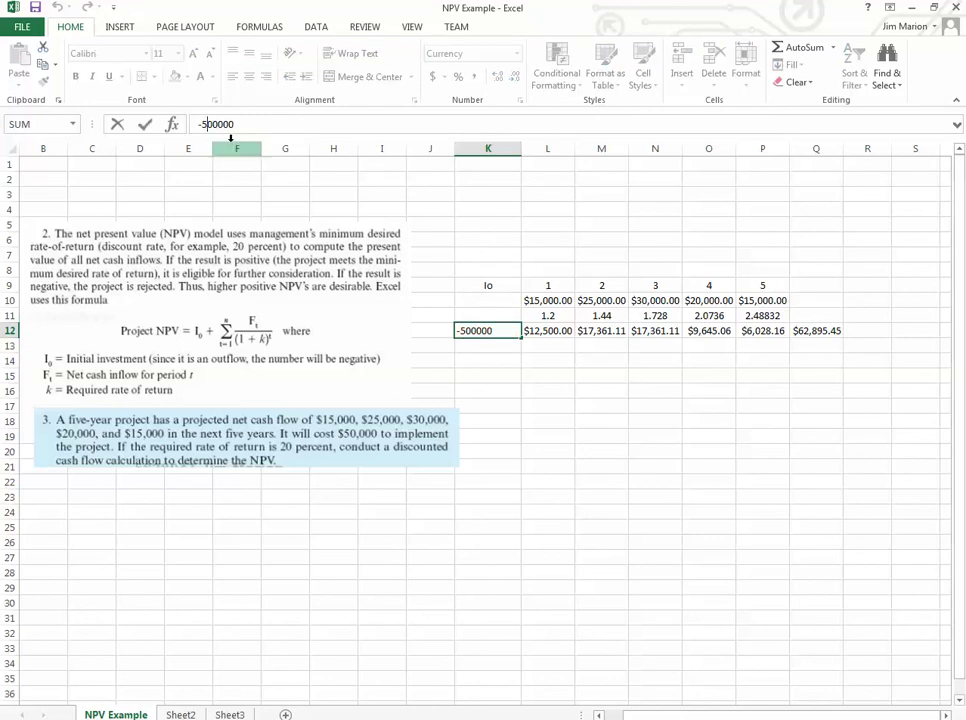
pyautogui.press('Delete')
pyautogui.click(498, 393)
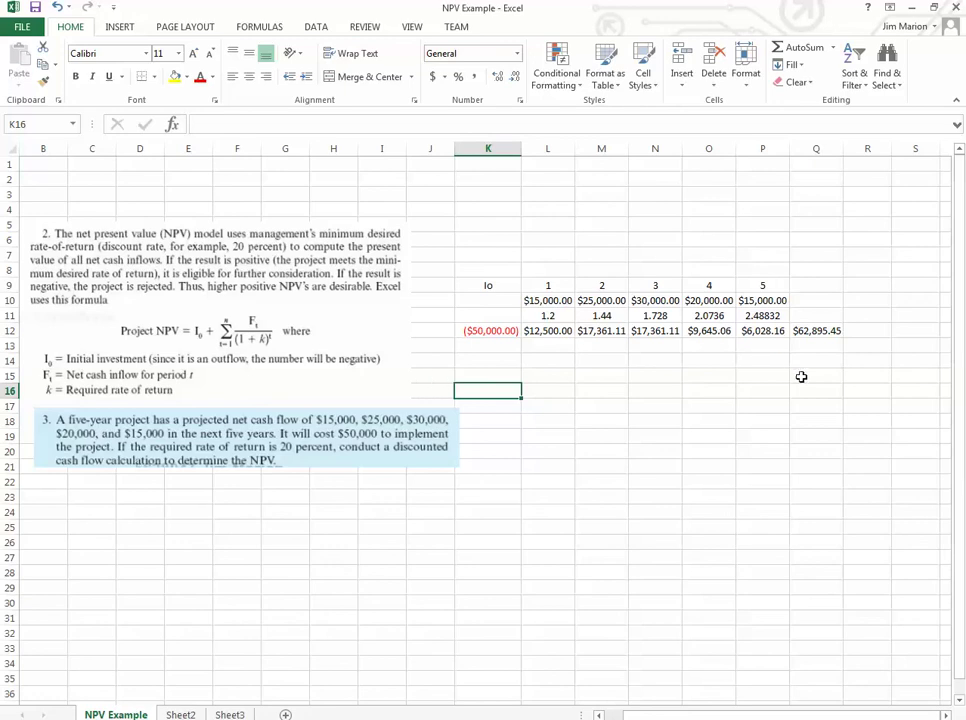
pyautogui.click(818, 332)
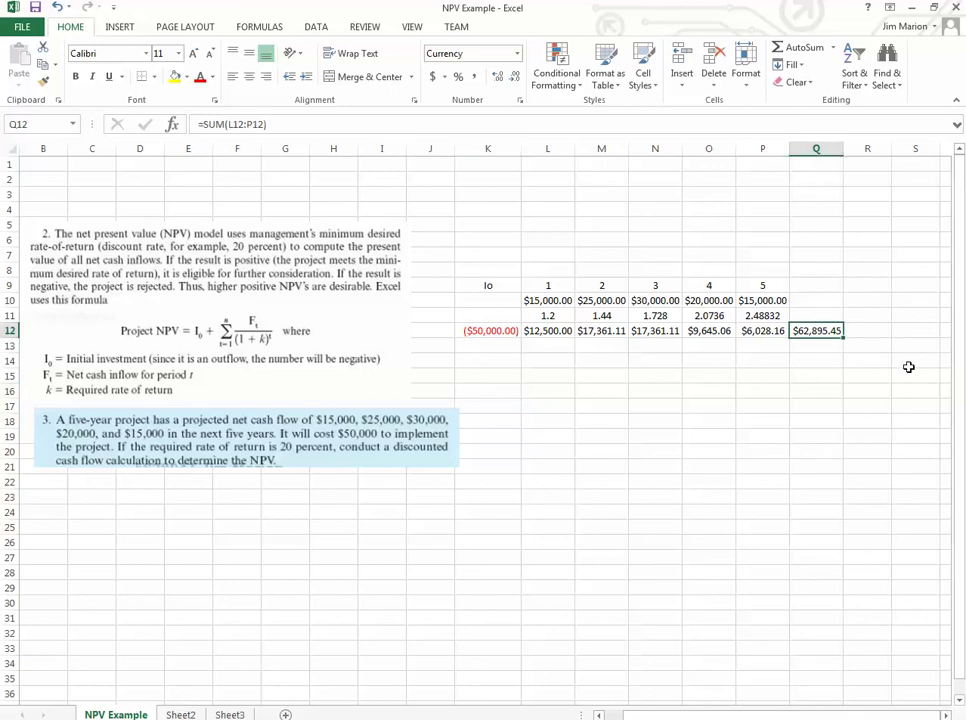
pyautogui.click(498, 360)
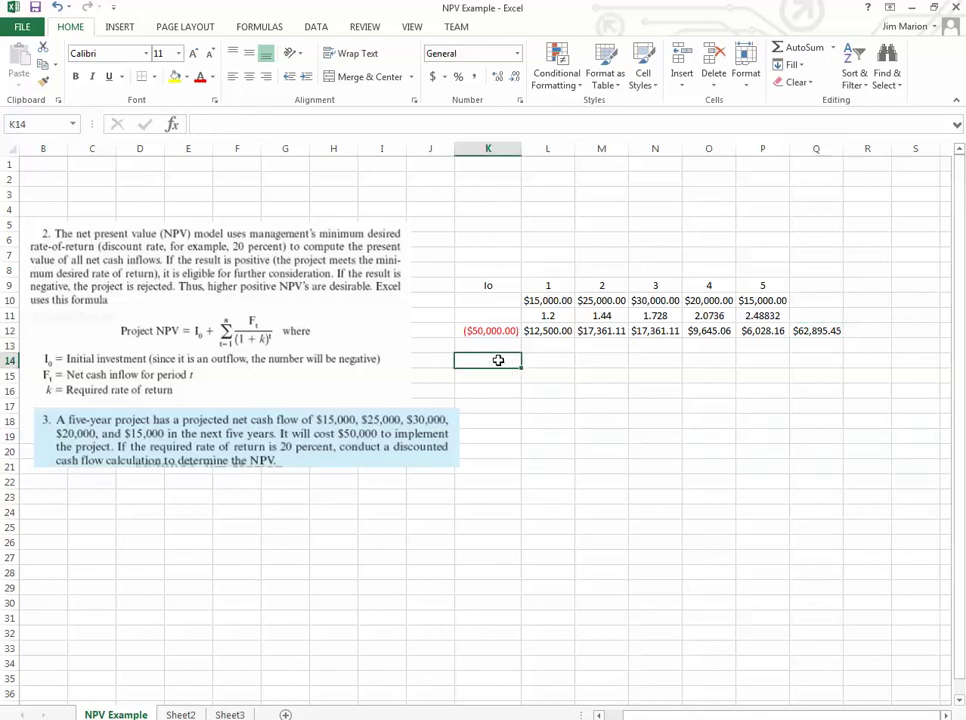
pyautogui.click(832, 330)
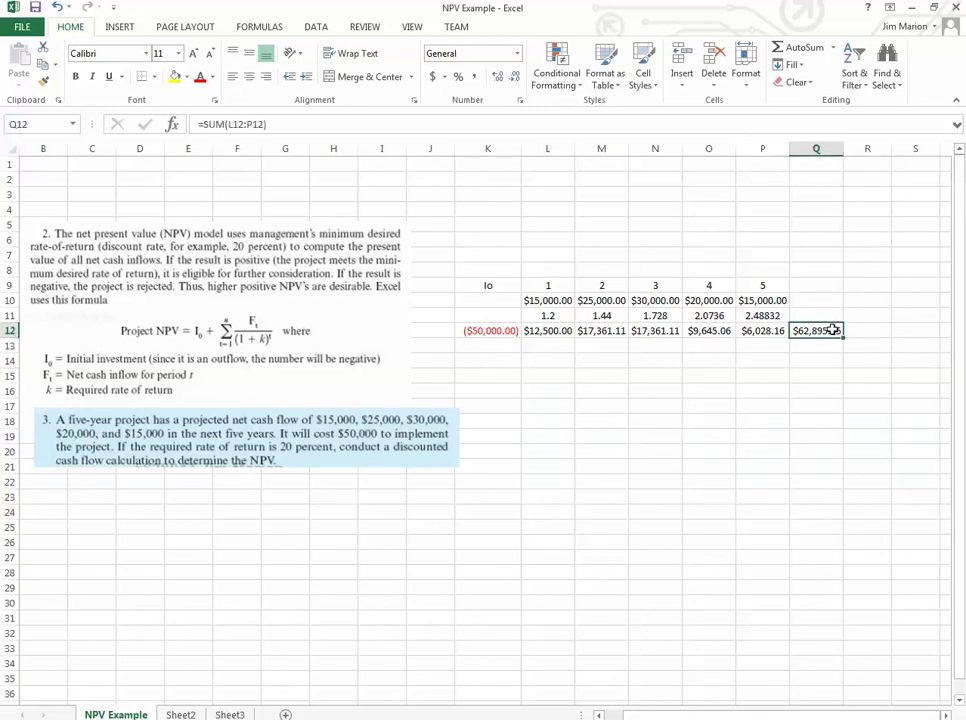
pyautogui.click(509, 331)
pyautogui.click(832, 330)
pyautogui.click(485, 330)
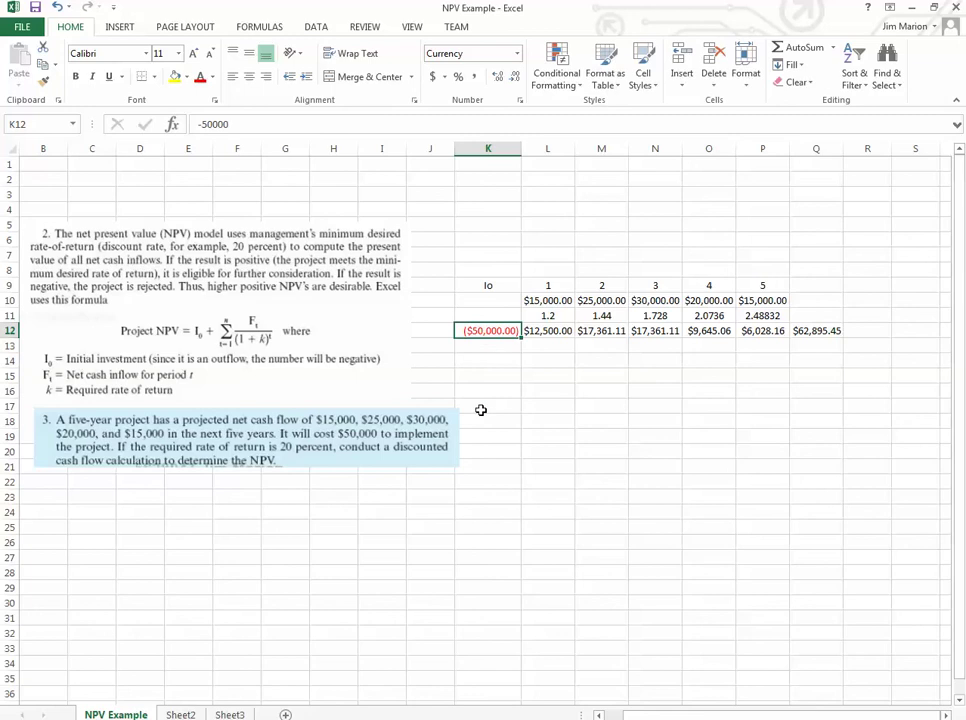
# Step: Enter =Q12+K12 in K14, giving an NPV of $12,895.45
pyautogui.click(486, 366)
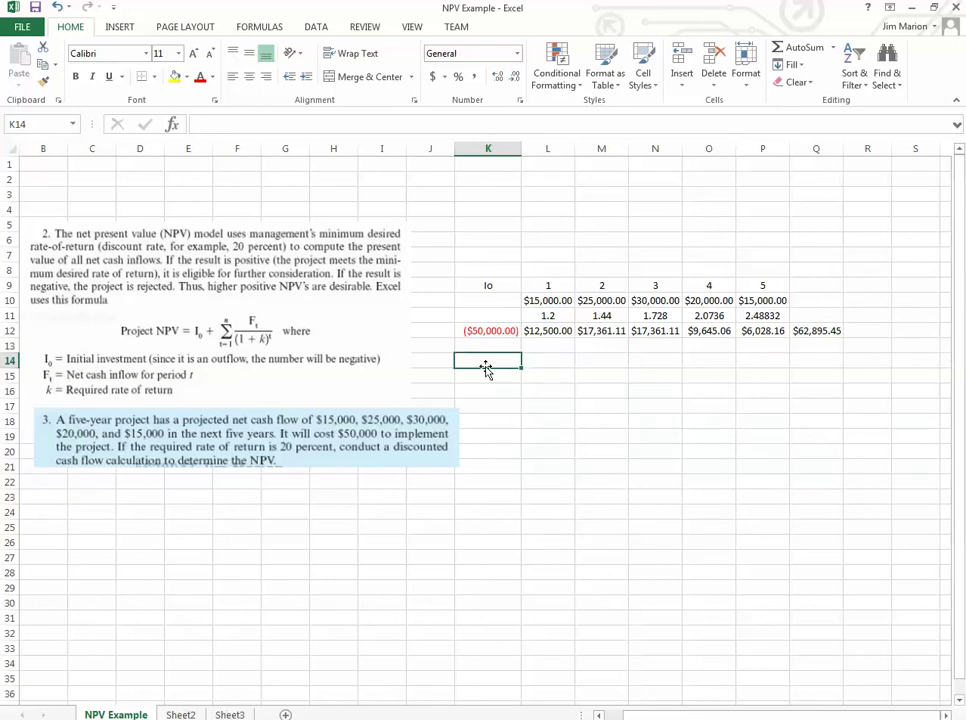
pyautogui.write('=q12')
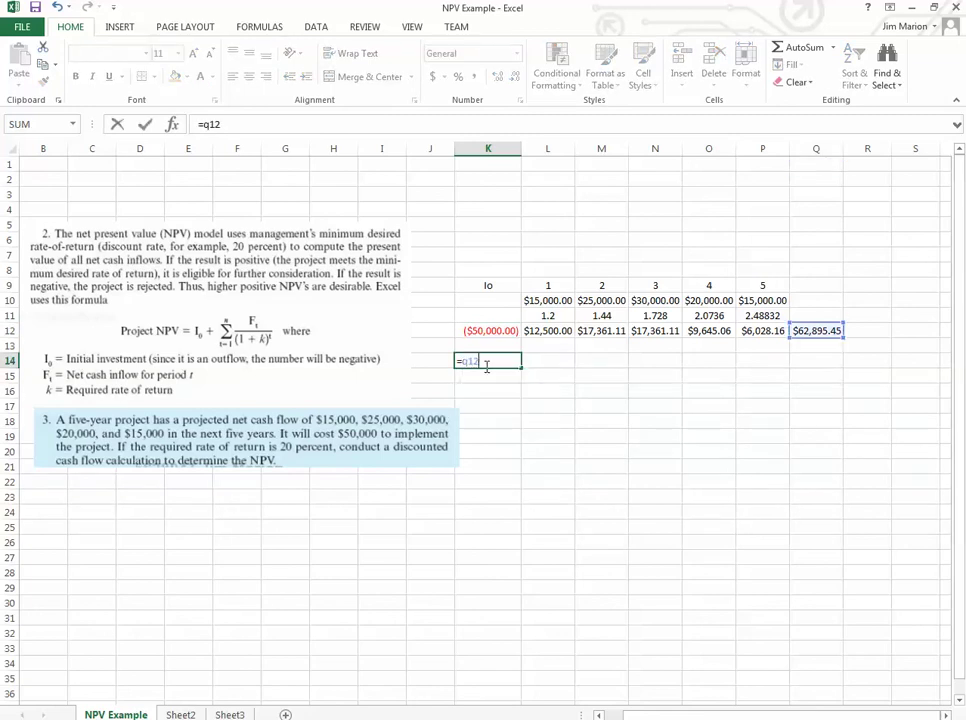
pyautogui.write('+k12')
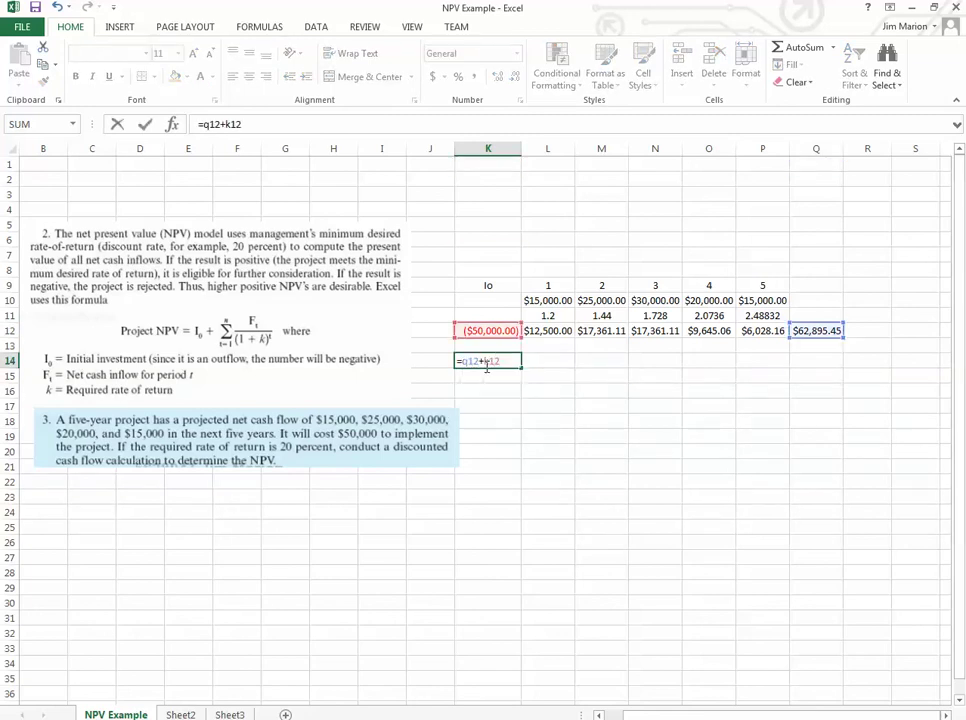
pyautogui.press('Return')
pyautogui.click(502, 362)
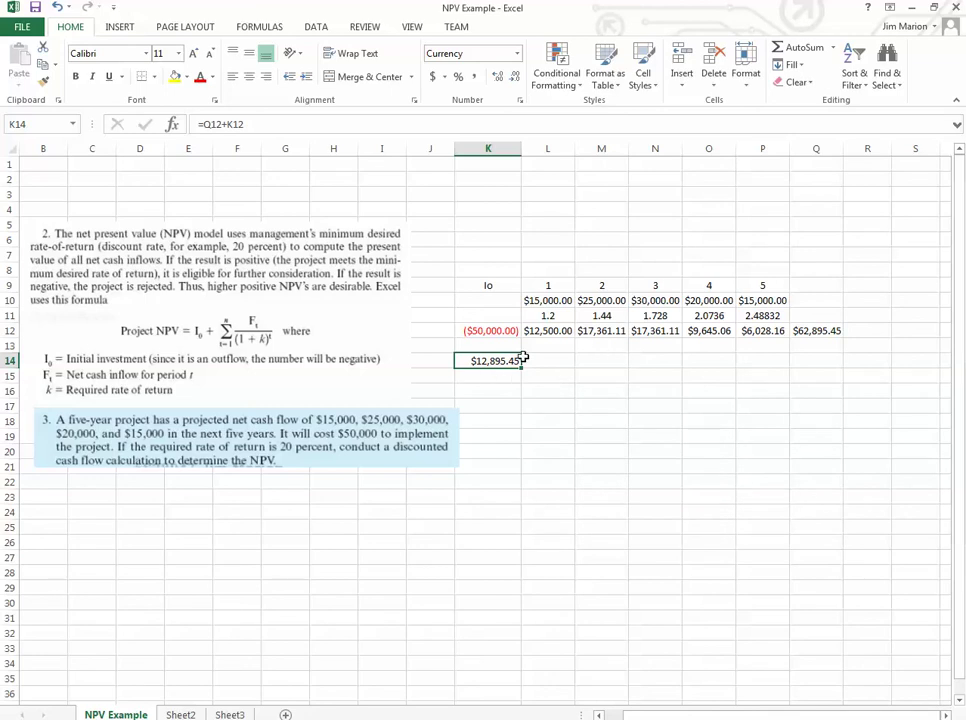
pyautogui.click(556, 374)
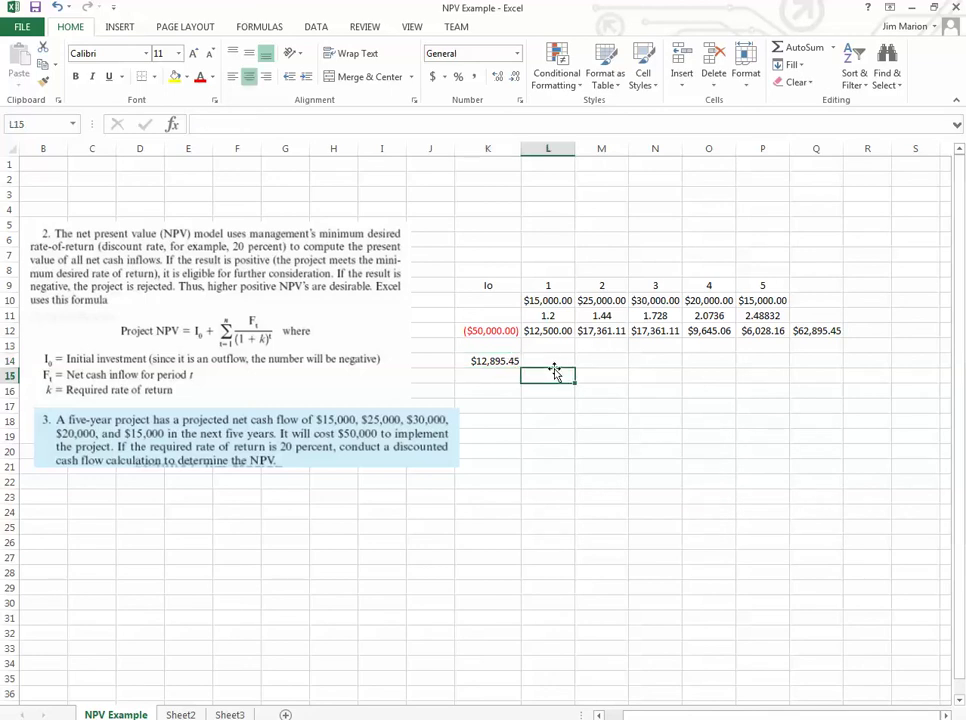
pyautogui.click(490, 376)
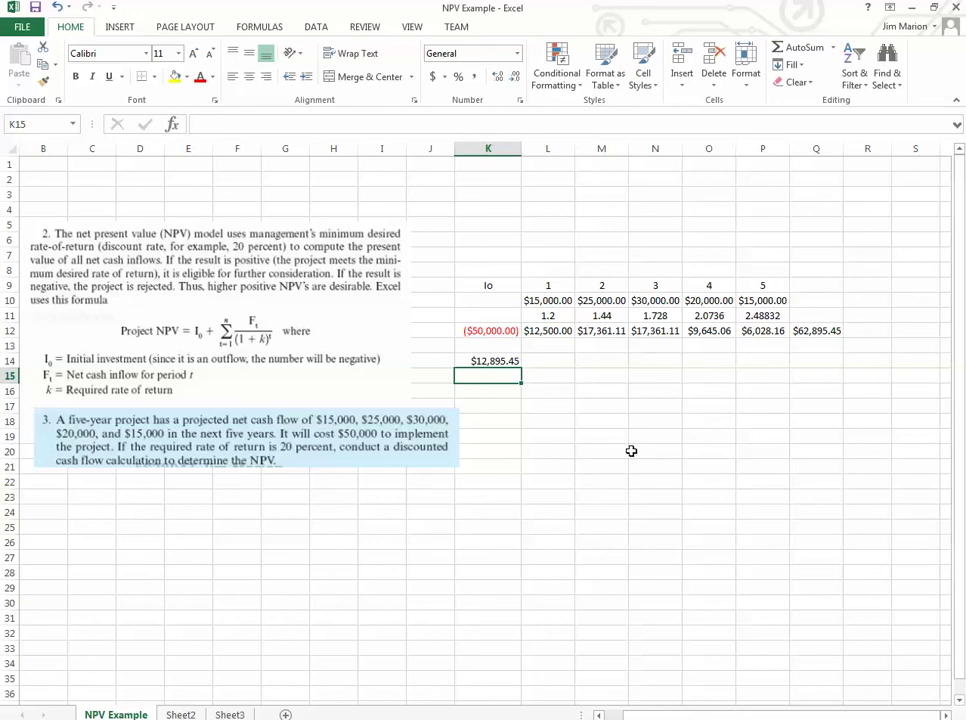
pyautogui.click(487, 361)
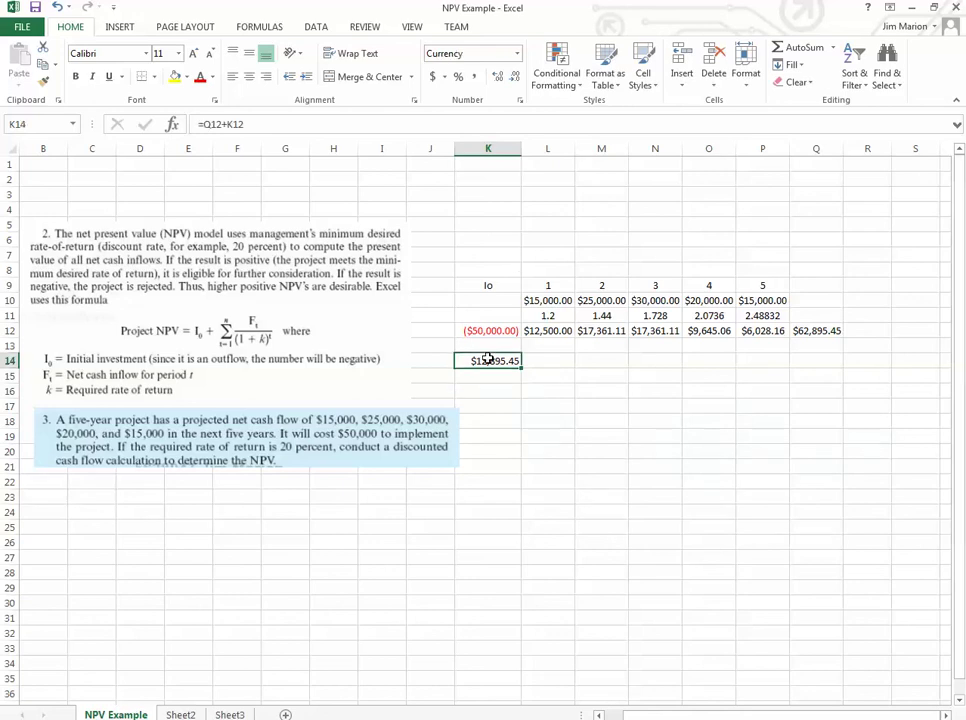